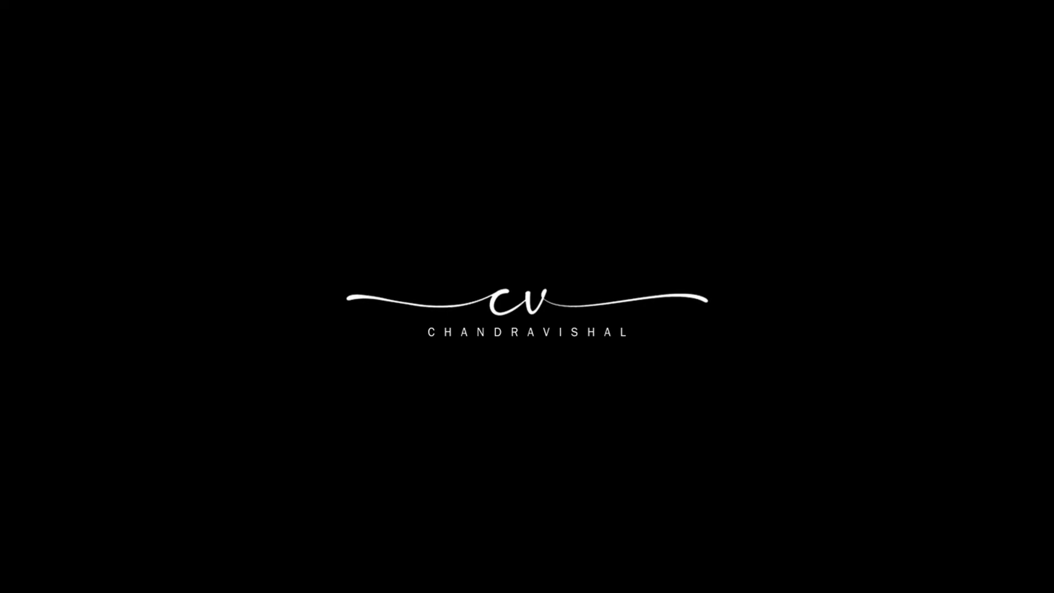
# - Duplicate the photo and apply Camera Raw: Highlights -100, Shadows -100, Whites +48, Blacks -18, Vibrance +19
pyautogui.hotkey('ctrl', 'j')
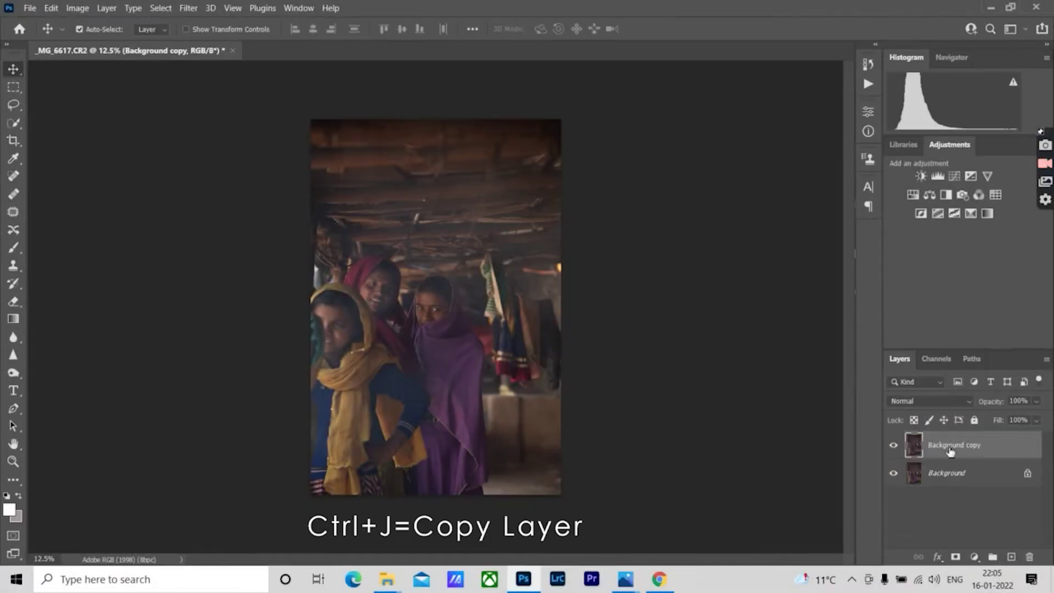
pyautogui.click(188, 7)
pyautogui.click(216, 105)
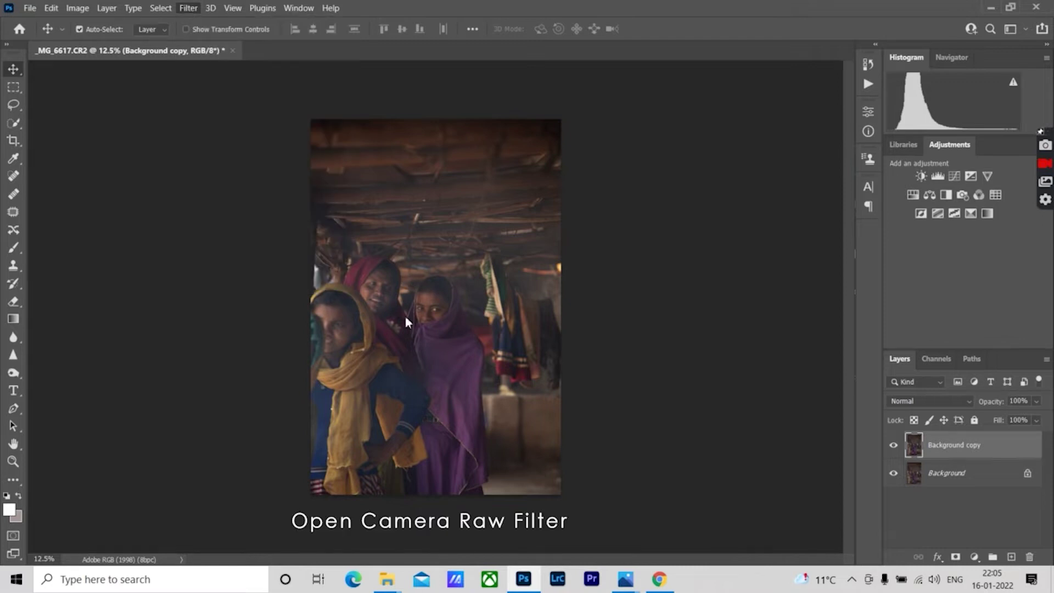
pyautogui.moveTo(861, 294); pyautogui.dragTo(748, 300)
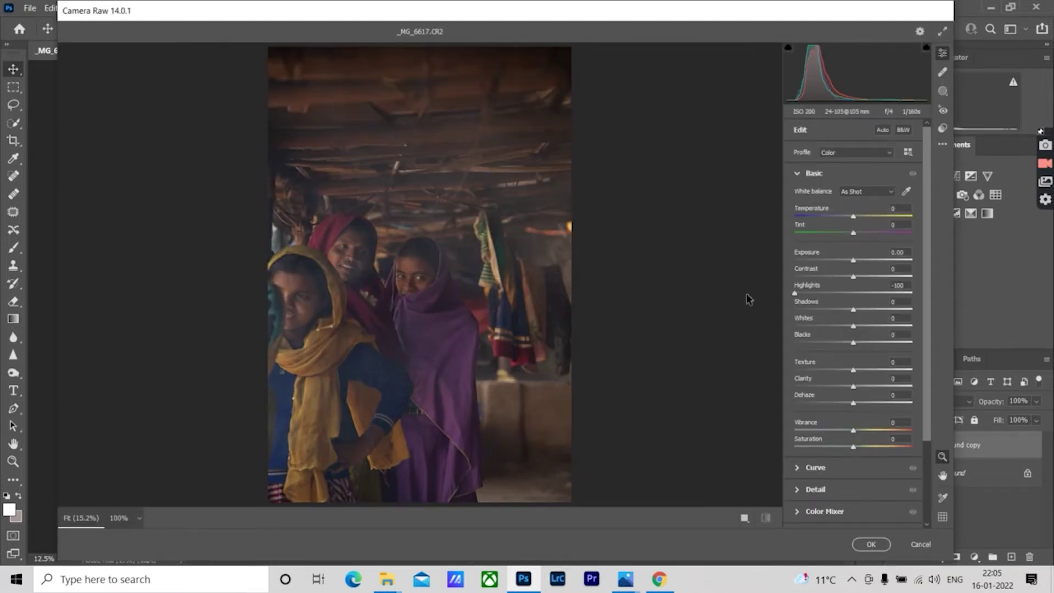
pyautogui.moveTo(853, 310); pyautogui.dragTo(795, 311)
pyautogui.moveTo(854, 326)
pyautogui.mouseDown()
pyautogui.moveTo(881, 326)
pyautogui.moveTo(843, 344)
pyautogui.mouseUp()
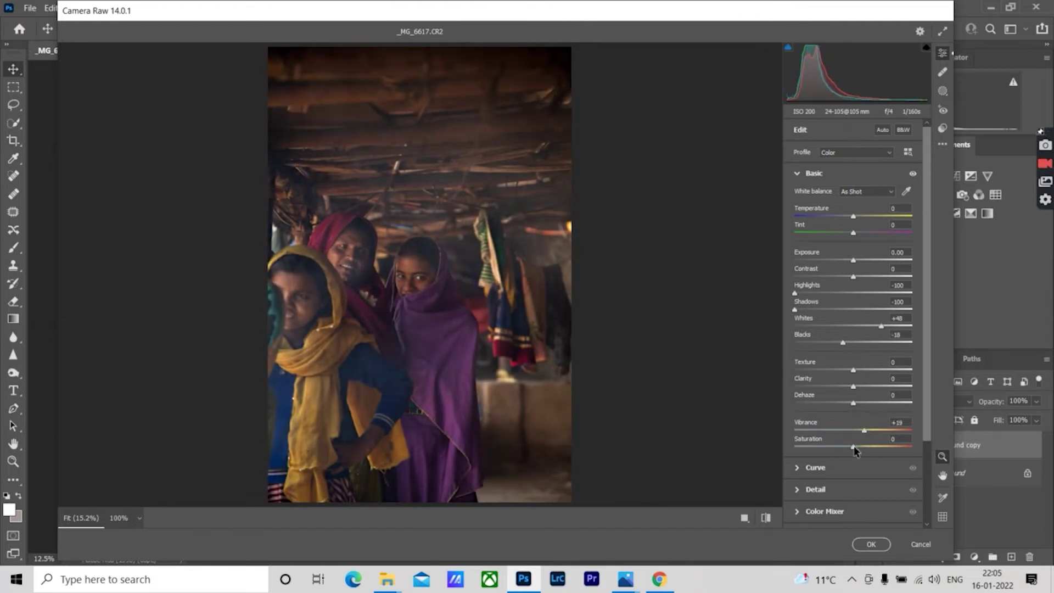
pyautogui.click(872, 544)
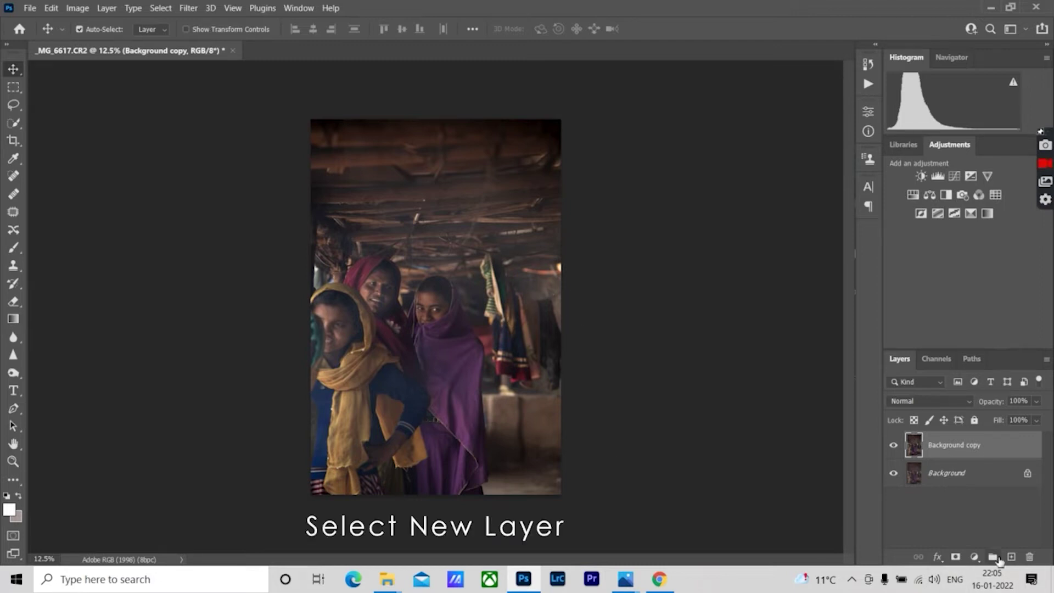
# - On a new layer, draw a tall white rectangle over the upper photo
pyautogui.click(1011, 557)
pyautogui.rightClick(13, 481)
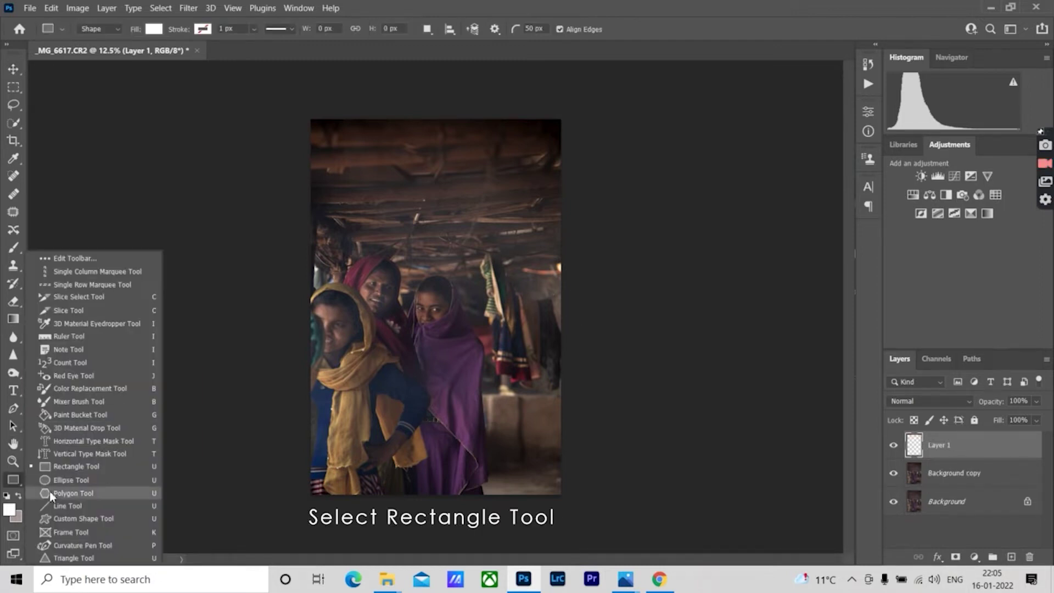
pyautogui.click(53, 467)
pyautogui.moveTo(370, 82)
pyautogui.mouseDown()
pyautogui.moveTo(375, 274)
pyautogui.moveTo(479, 332)
pyautogui.mouseUp()
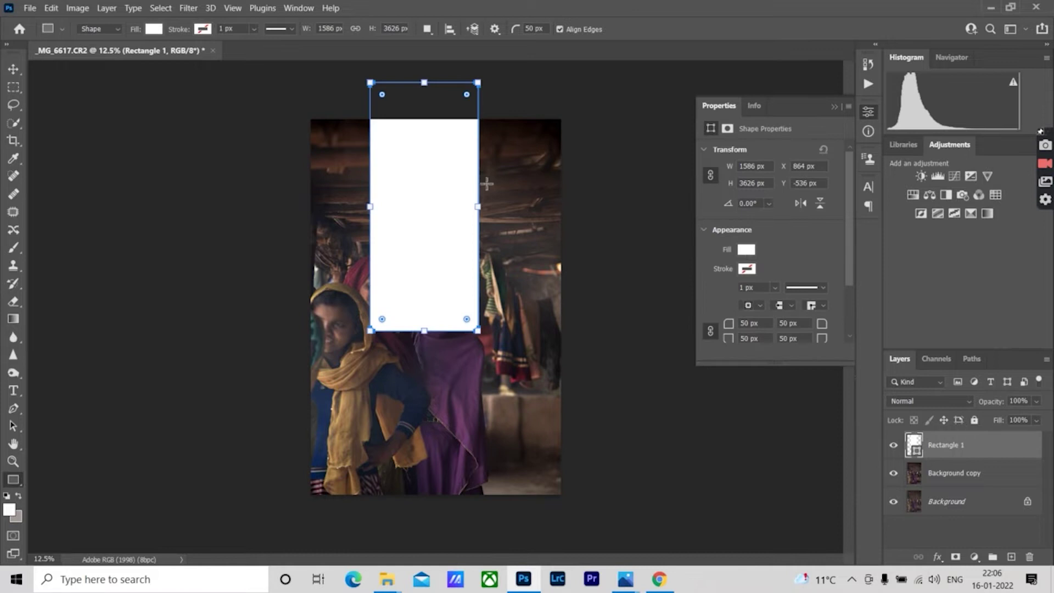
pyautogui.press('v')
# - Convert the rectangle to a smart object and Gaussian-blur it into a soft glow
pyautogui.click(188, 7)
pyautogui.click(387, 222)
pyautogui.click(557, 223)
pyautogui.moveTo(791, 414); pyautogui.dragTo(809, 415)
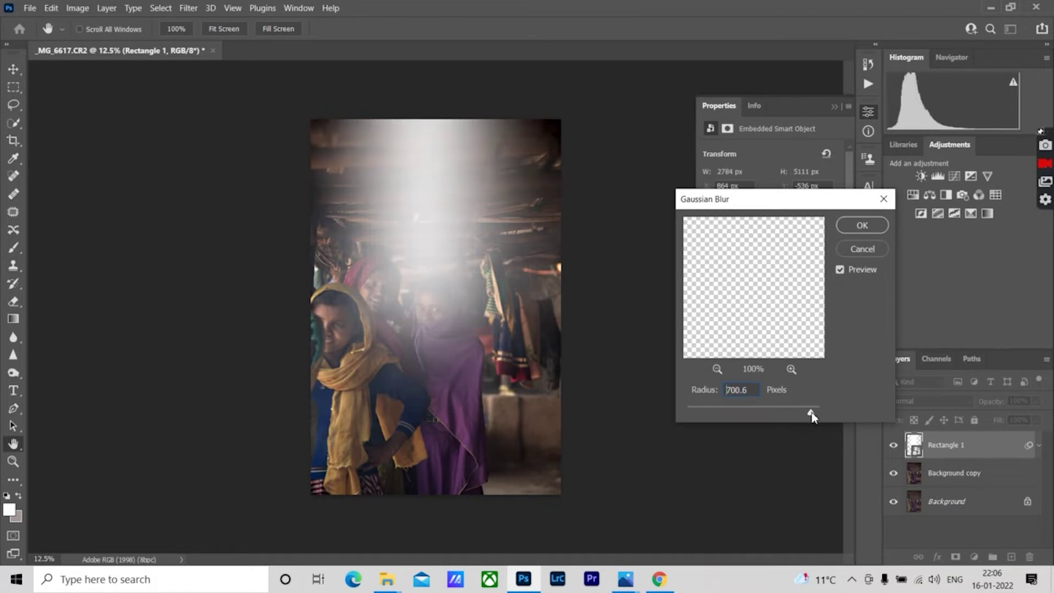
pyautogui.click(862, 225)
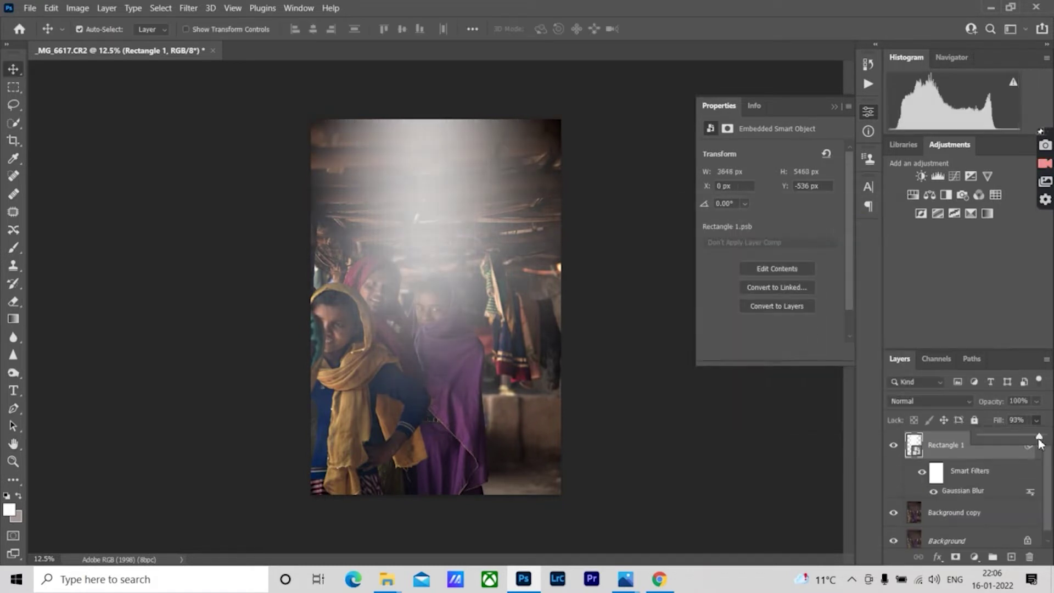
# - Lower the glow layer's opacity and try Saturation and Darken blend modes
pyautogui.click(1036, 402)
pyautogui.moveTo(1045, 418); pyautogui.dragTo(1008, 420)
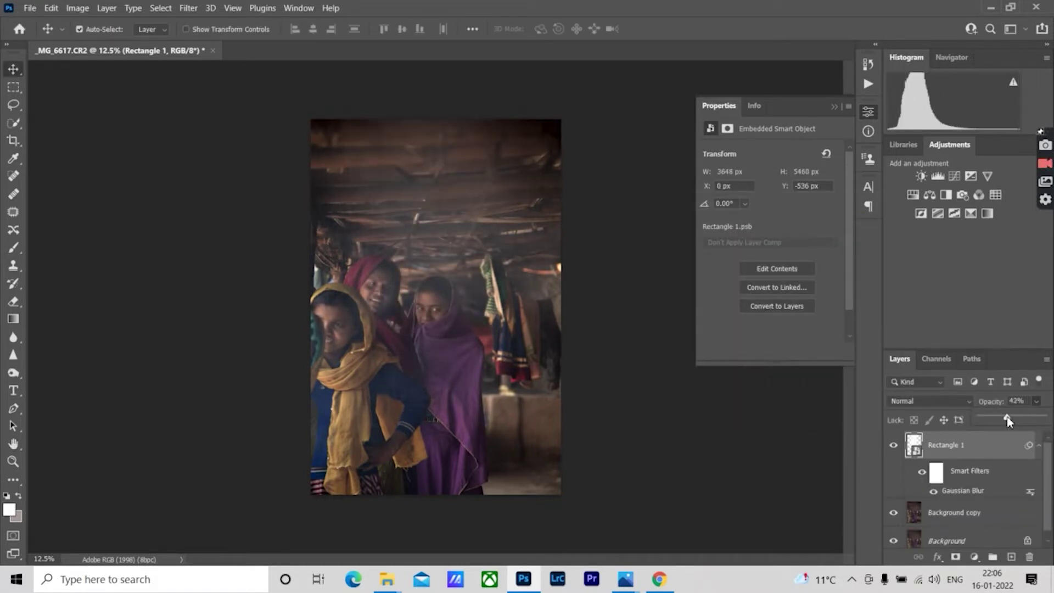
pyautogui.click(928, 402)
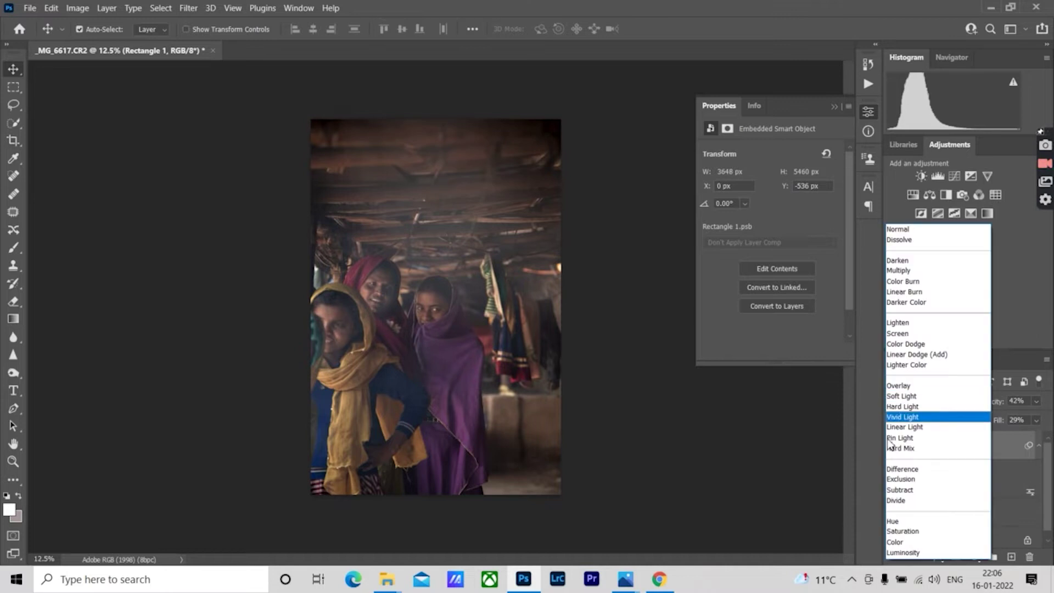
pyautogui.click(903, 531)
pyautogui.click(1036, 420)
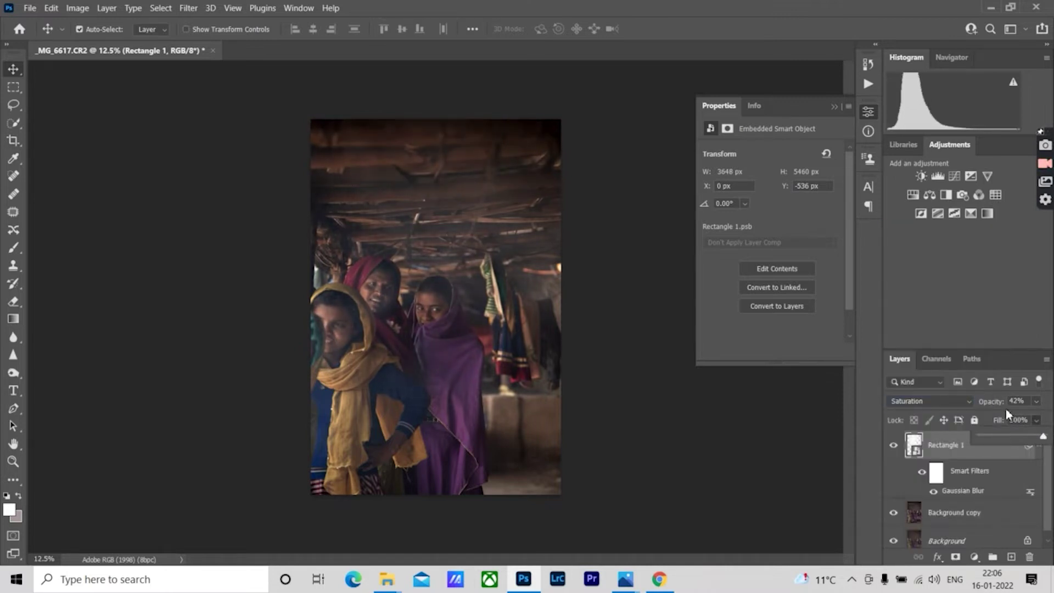
pyautogui.click(1037, 402)
pyautogui.click(928, 401)
pyautogui.click(912, 262)
# - Settle the glow layer on Overlay blending at 38% opacity
pyautogui.click(1037, 402)
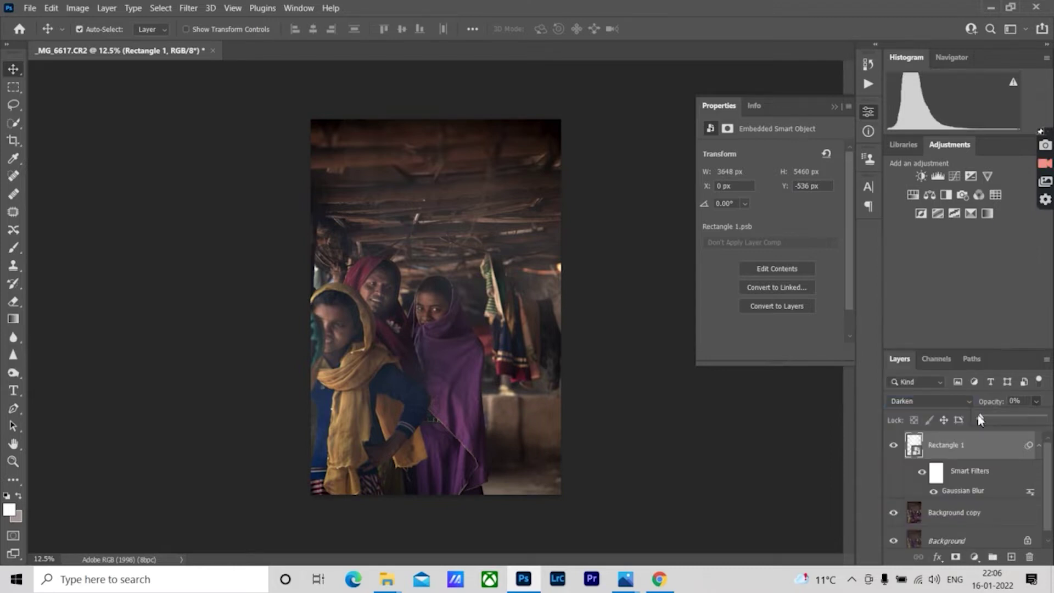
pyautogui.click(928, 401)
pyautogui.click(906, 273)
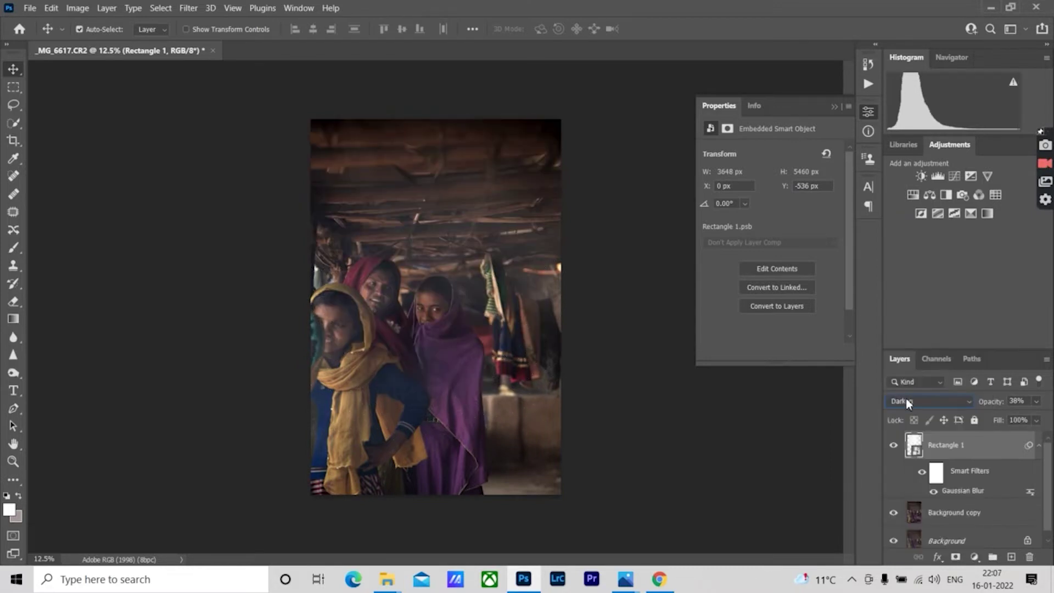
pyautogui.scroll(-5, 906, 397)
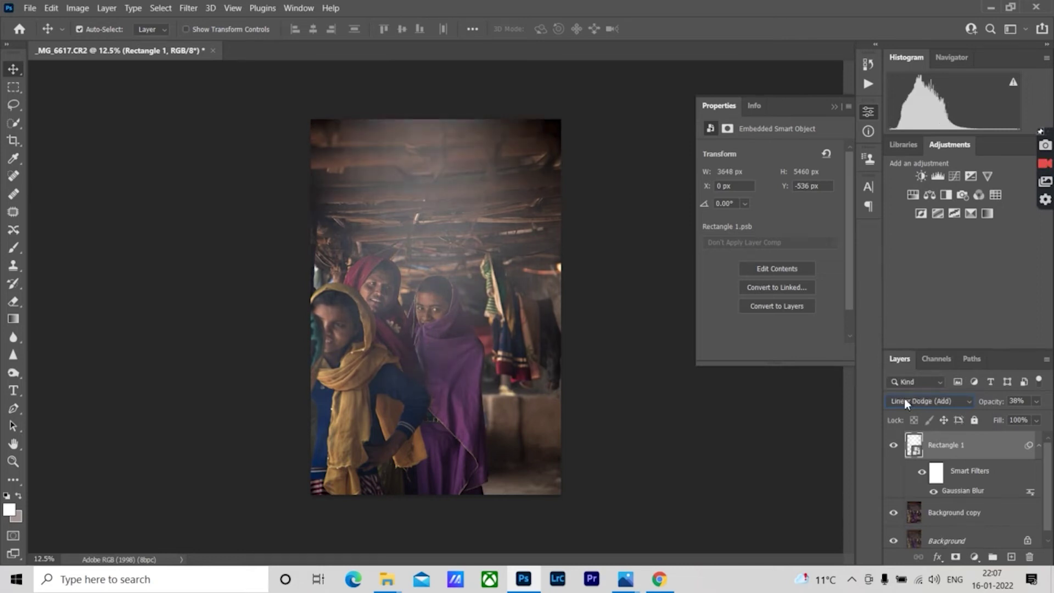
pyautogui.scroll(-1, 905, 397)
pyautogui.click(835, 106)
# - Rotate the light beam to a steep slant across the hut roof
pyautogui.hotkey('ctrl', 't')
pyautogui.click(568, 238)
pyautogui.moveTo(510, 324); pyautogui.dragTo(546, 275)
pyautogui.click(680, 29)
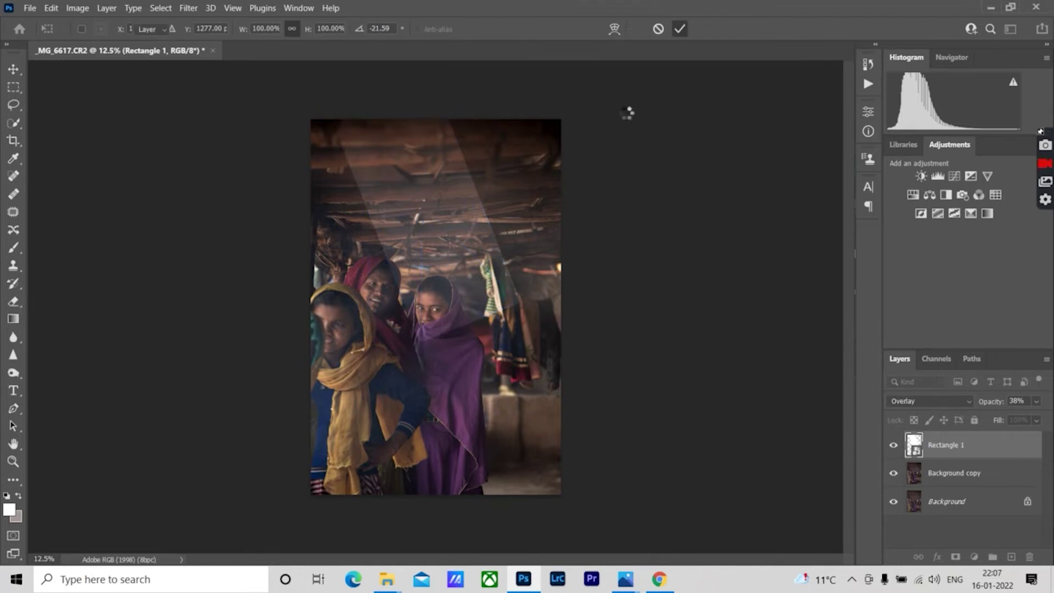
pyautogui.hotkey('ctrl', 't')
pyautogui.click(547, 268)
pyautogui.moveTo(546, 269)
pyautogui.mouseDown()
pyautogui.moveTo(594, 453)
pyautogui.moveTo(560, 239)
pyautogui.mouseUp()
pyautogui.click(680, 29)
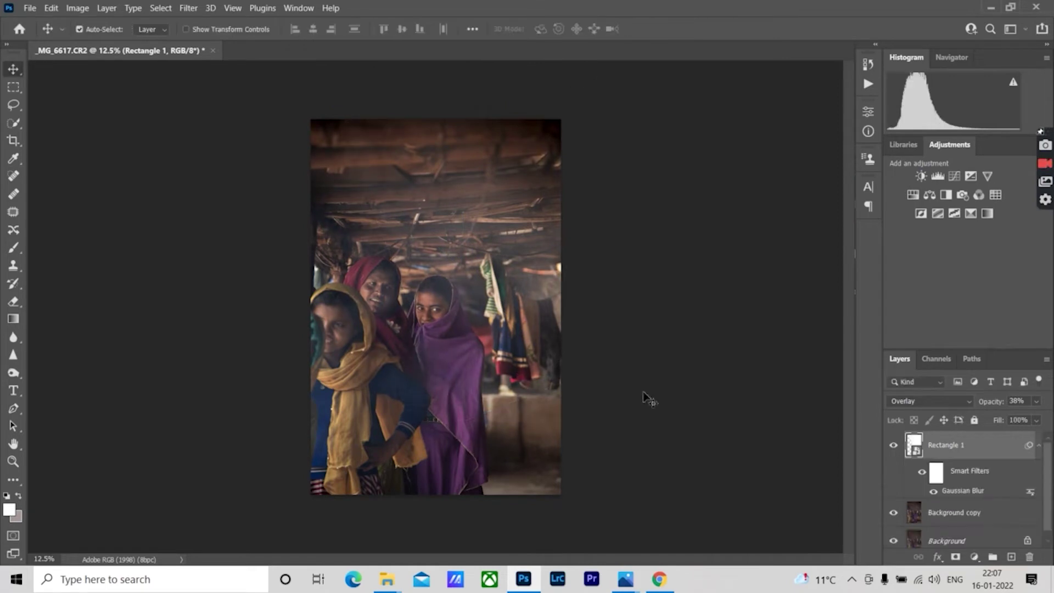
pyautogui.click(956, 512)
# - In Camera Raw's Color Mixer, brighten purples and boost purple and yellow (+97) saturation
pyautogui.click(188, 8)
pyautogui.click(220, 102)
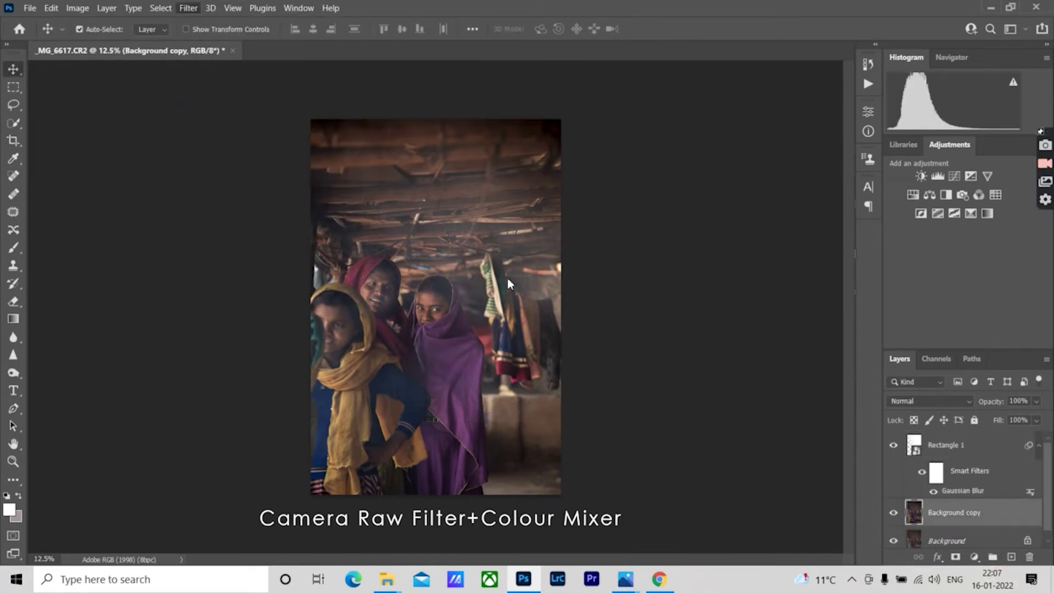
pyautogui.scroll(-3, 826, 487)
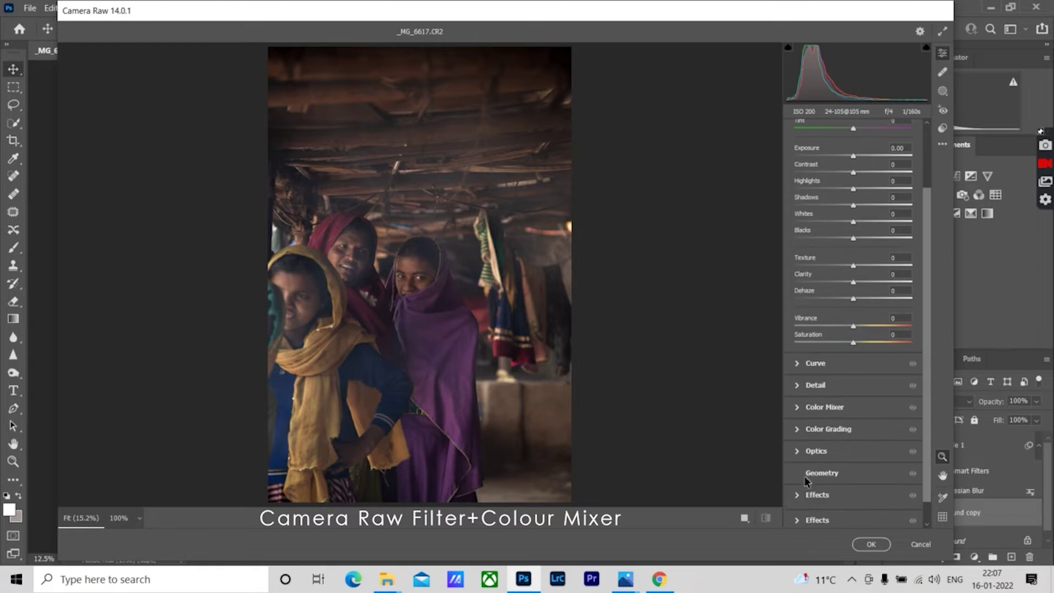
pyautogui.click(808, 405)
pyautogui.click(865, 272)
pyautogui.moveTo(854, 399); pyautogui.dragTo(850, 400)
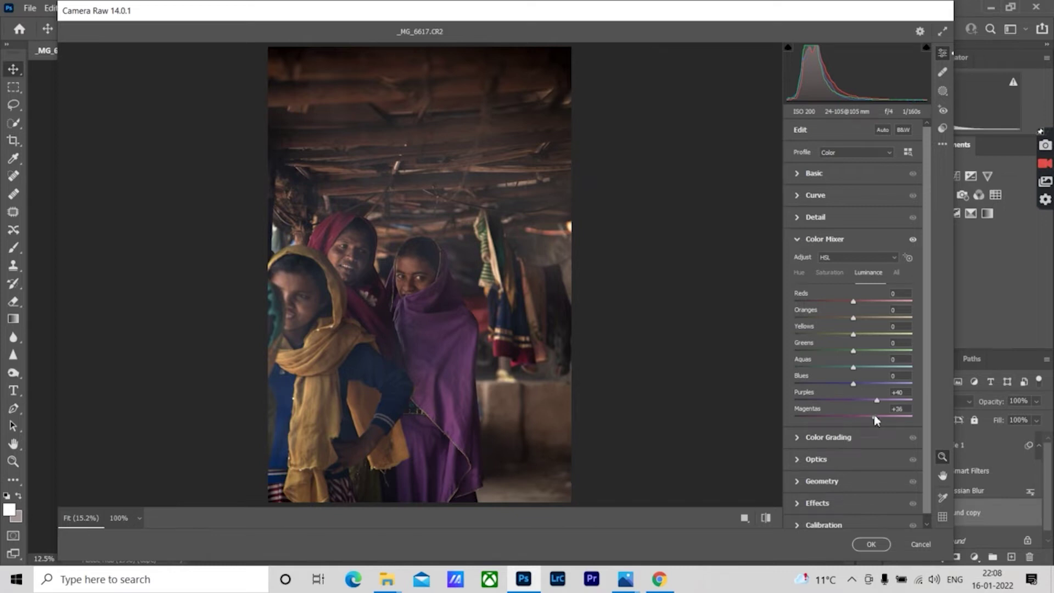
pyautogui.click(830, 272)
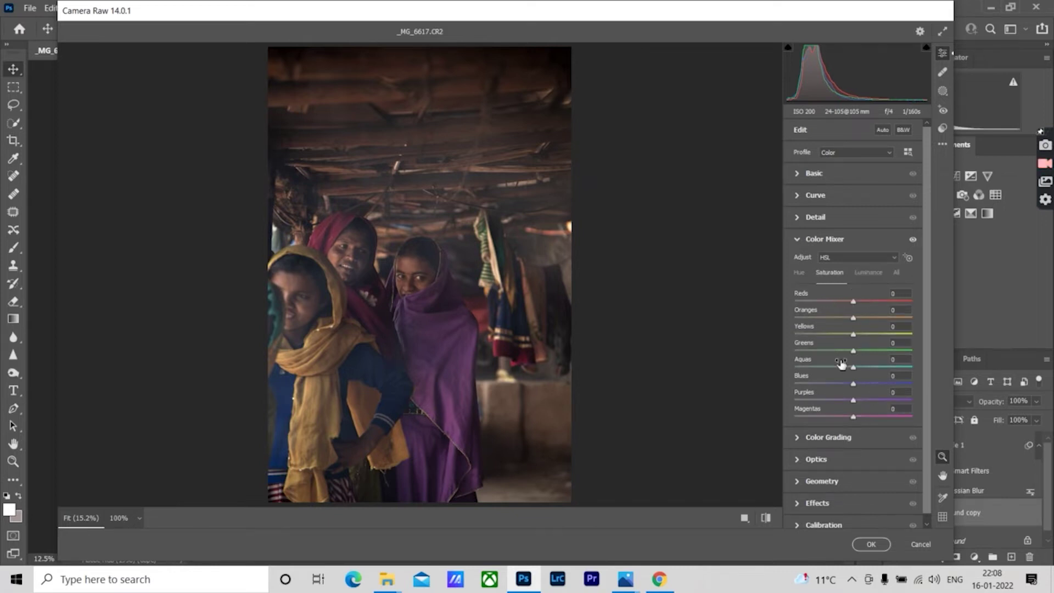
pyautogui.moveTo(854, 399); pyautogui.dragTo(883, 400)
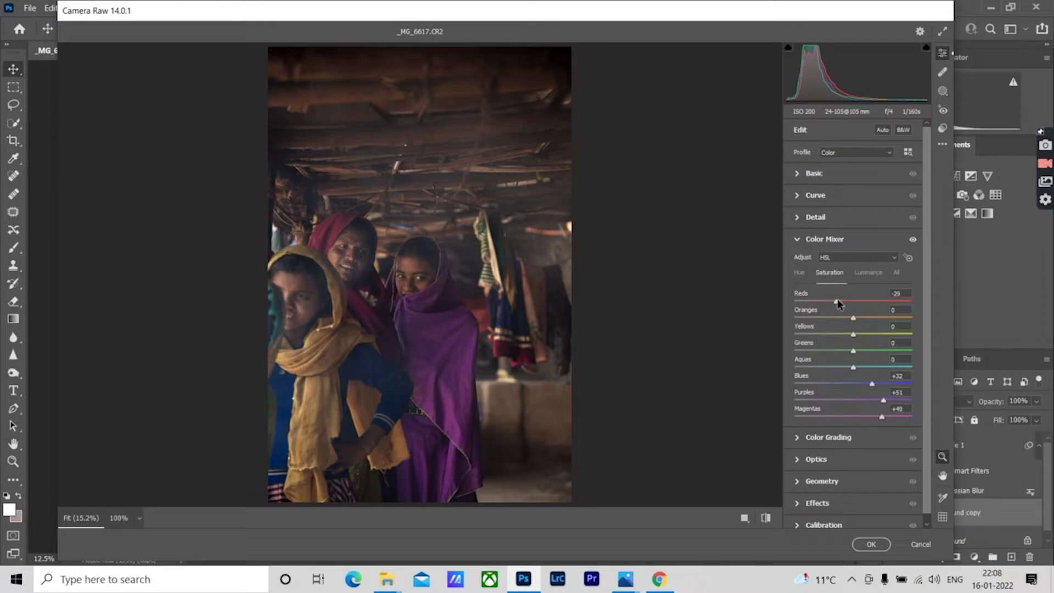
pyautogui.moveTo(853, 334); pyautogui.dragTo(911, 334)
pyautogui.click(872, 544)
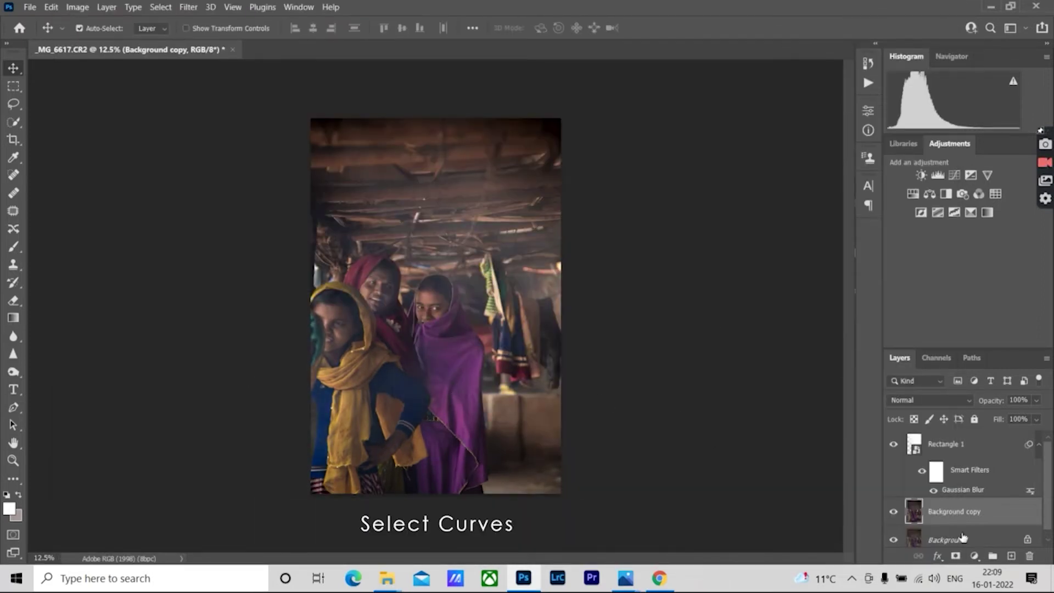
# - Add a Curves layer and pull the RGB midpoint down to Input 137, Output 118
pyautogui.click(975, 556)
pyautogui.click(967, 383)
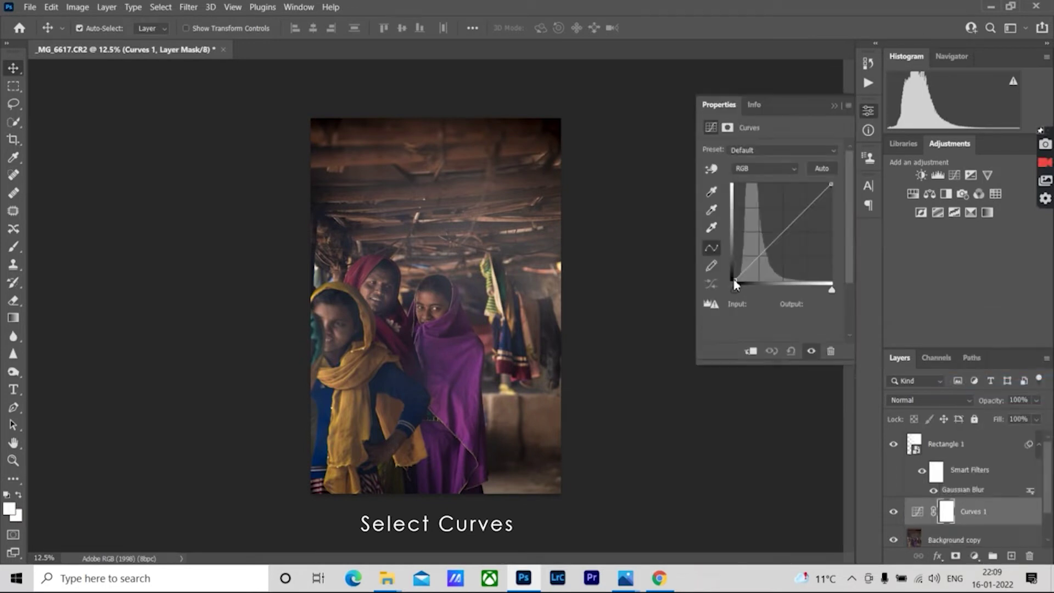
pyautogui.moveTo(737, 280); pyautogui.dragTo(740, 277)
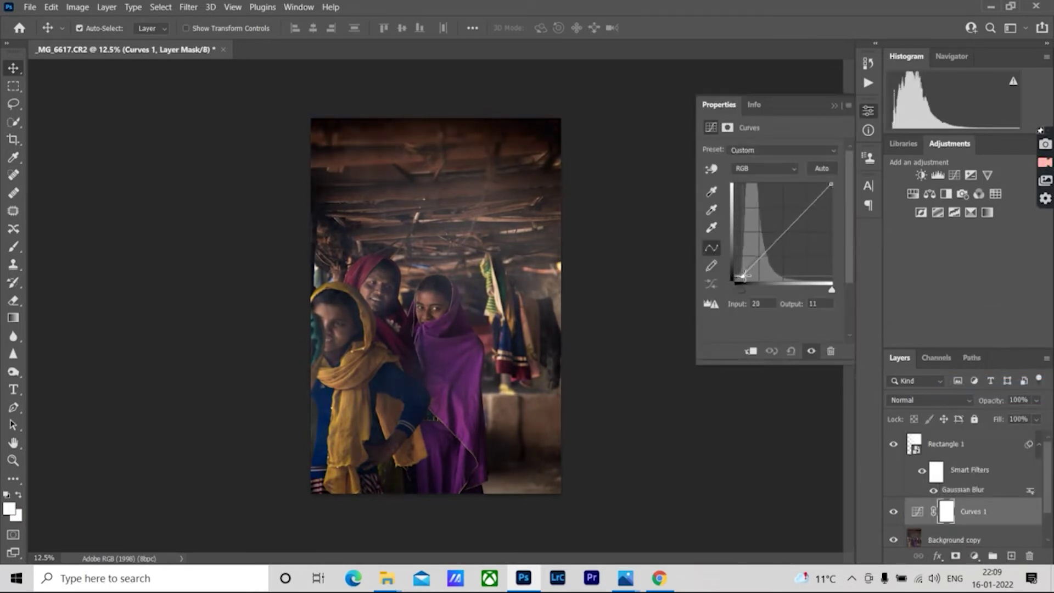
pyautogui.click(759, 168)
pyautogui.click(747, 211)
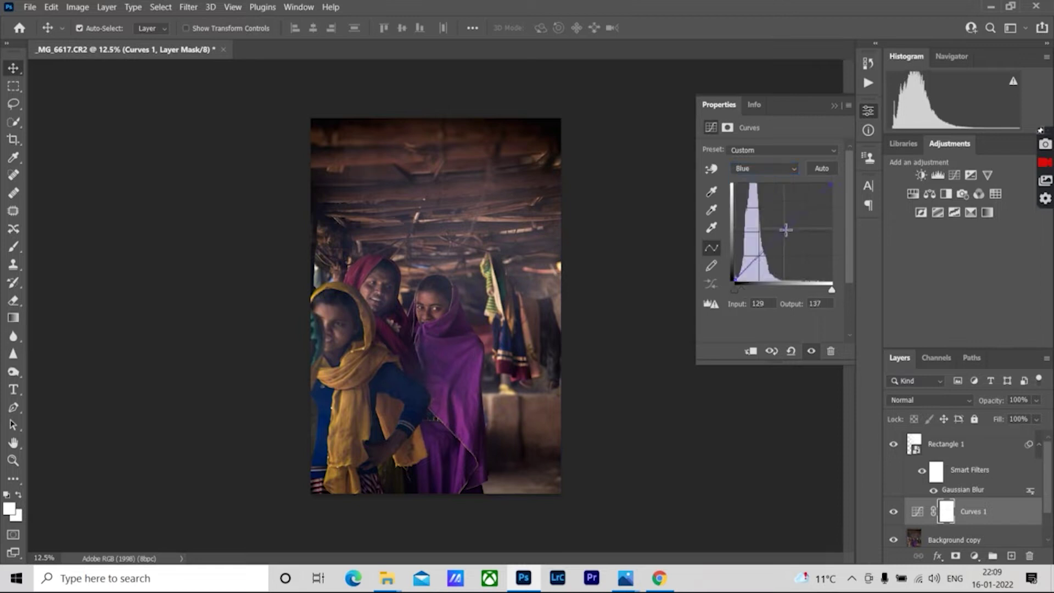
pyautogui.click(735, 280)
pyautogui.click(764, 168)
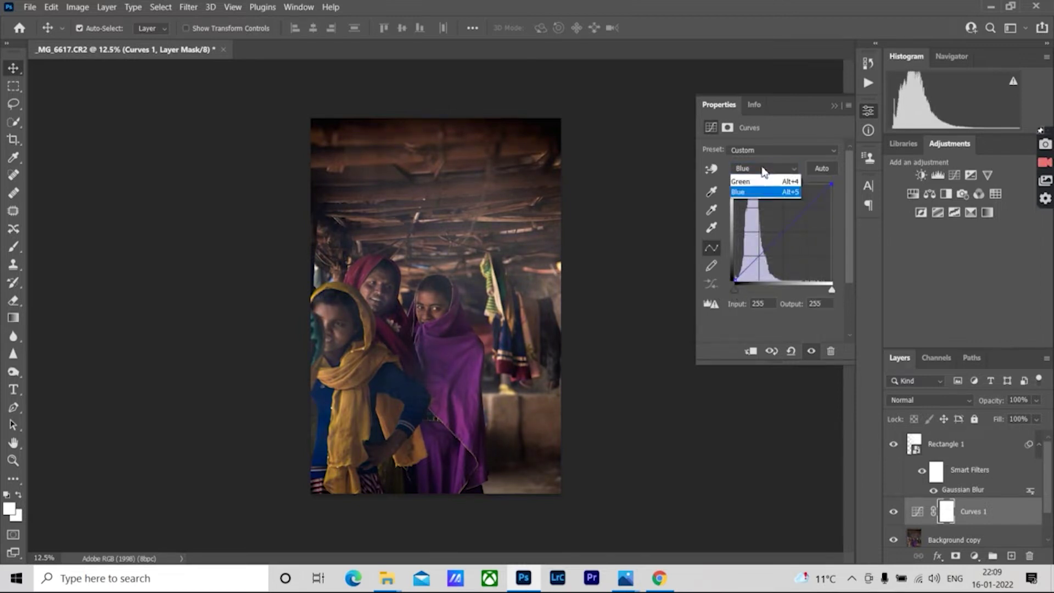
pyautogui.moveTo(777, 240)
pyautogui.mouseDown()
pyautogui.moveTo(778, 249)
pyautogui.moveTo(784, 235)
pyautogui.mouseUp()
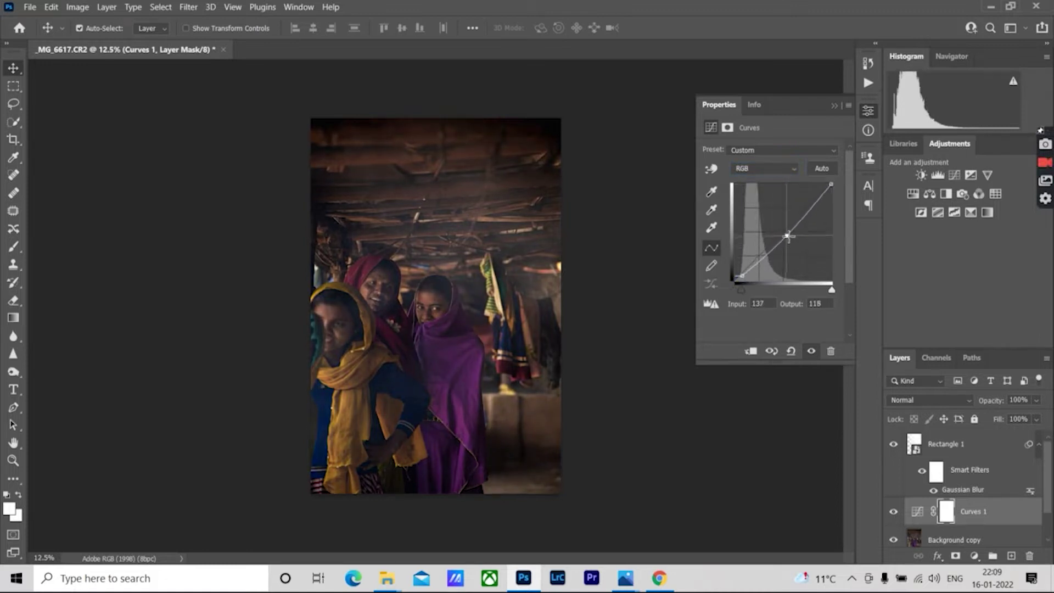
pyautogui.click(409, 157)
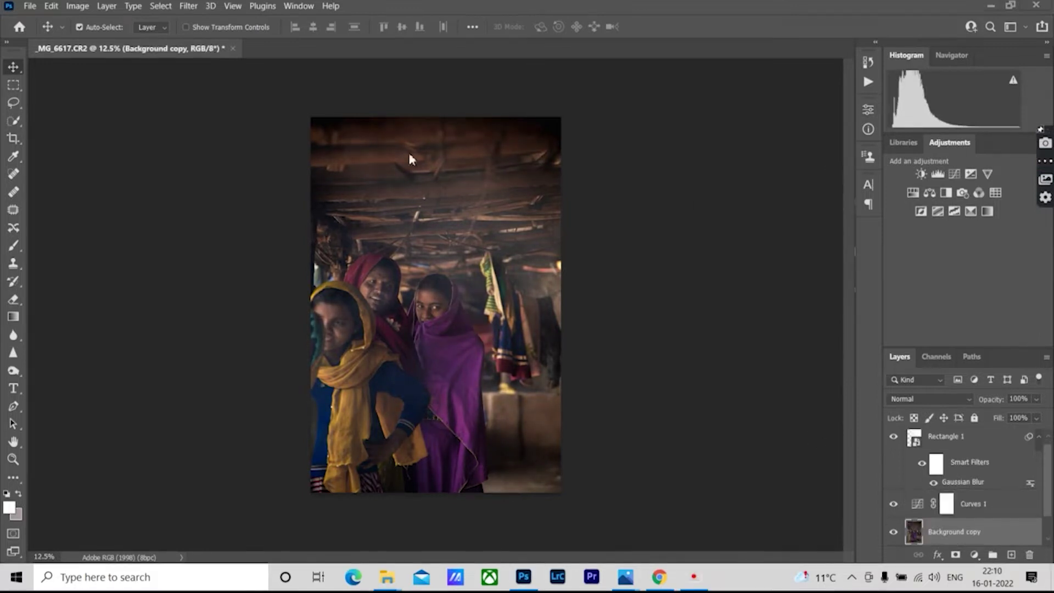
# - On a new layer, paint the sampled dark brown roof colour over the roof area
pyautogui.click(1011, 555)
pyautogui.click(13, 245)
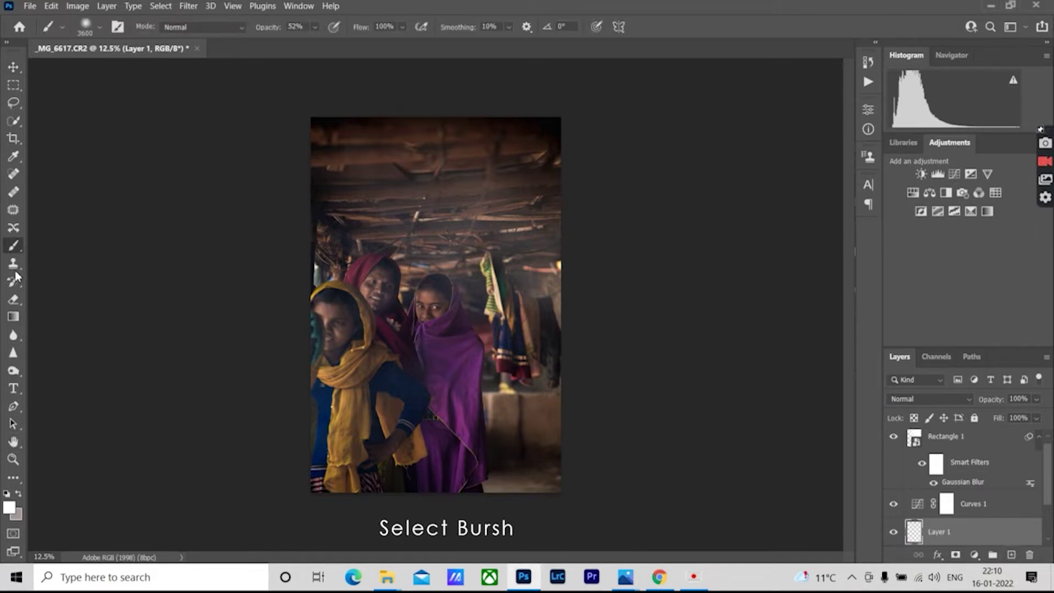
pyautogui.keyDown('alt'); pyautogui.click(379, 130); pyautogui.keyUp('alt')
pyautogui.press('[')
pyautogui.press('[')
pyautogui.press('[')
pyautogui.moveTo(572, 152)
pyautogui.mouseDown()
pyautogui.moveTo(626, 169)
pyautogui.moveTo(598, 181)
pyautogui.moveTo(622, 192)
pyautogui.moveTo(578, 215)
pyautogui.moveTo(372, 242)
pyautogui.moveTo(271, 232)
pyautogui.mouseUp()
# - Blend the paint layer in Lighten mode at about 15% opacity
pyautogui.click(926, 400)
pyautogui.click(895, 256)
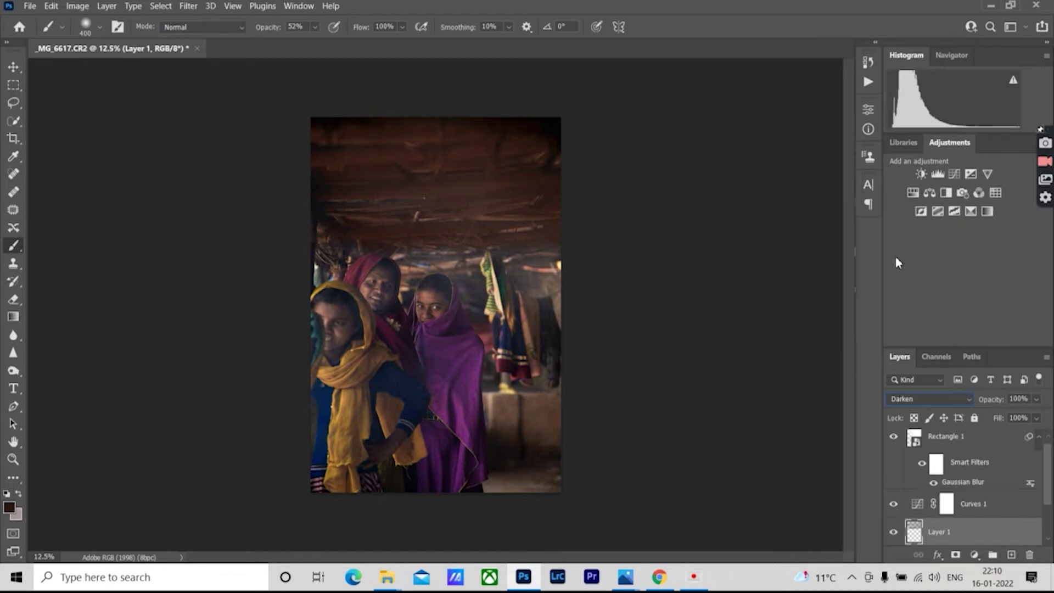
pyautogui.scroll(-2, 912, 400)
pyautogui.scroll(-3, 913, 400)
pyautogui.scroll(-3, 911, 400)
pyautogui.scroll(-1, 909, 400)
pyautogui.scroll(-3, 909, 399)
pyautogui.scroll(-3, 909, 400)
pyautogui.scroll(-2, 909, 397)
pyautogui.scroll(-2, 909, 398)
pyautogui.scroll(-2, 907, 398)
pyautogui.scroll(-2, 908, 397)
pyautogui.scroll(3, 908, 398)
pyautogui.scroll(4, 907, 397)
pyautogui.scroll(3, 907, 397)
pyautogui.scroll(3, 906, 397)
pyautogui.scroll(2, 906, 399)
pyautogui.scroll(1, 907, 399)
pyautogui.click(1038, 418)
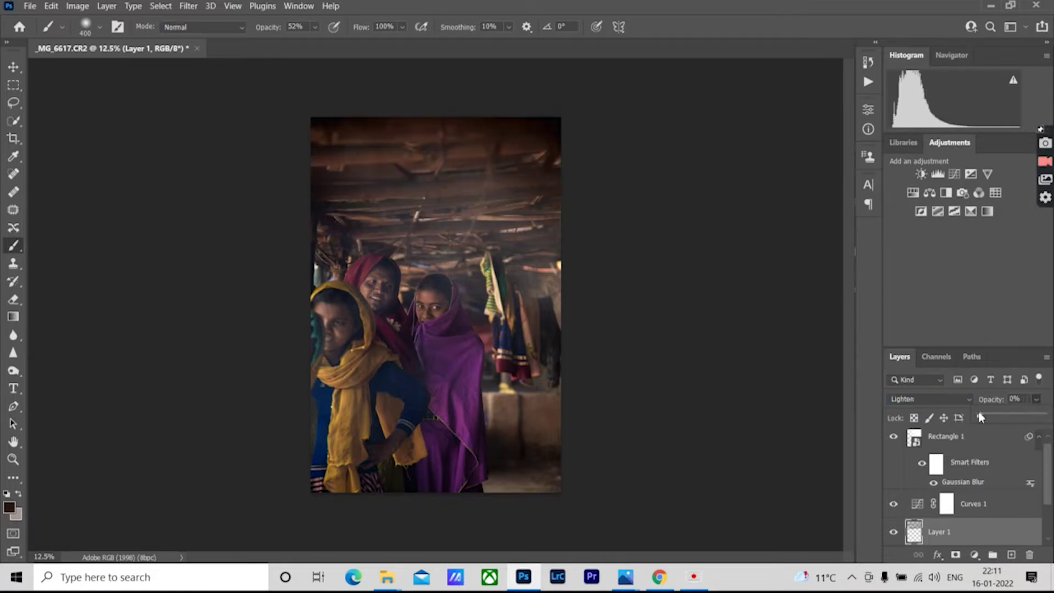
# - Burn the ceiling, wall and floor on the right side of Background copy
pyautogui.press('v')
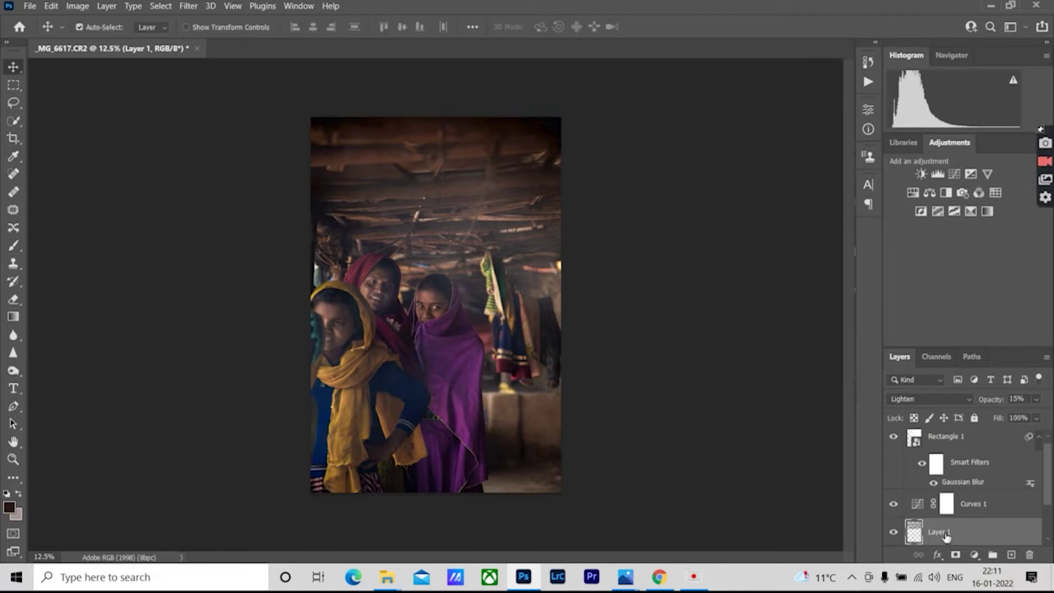
pyautogui.scroll(-2, 945, 536)
pyautogui.click(954, 503)
pyautogui.click(13, 371)
pyautogui.rightClick(13, 371)
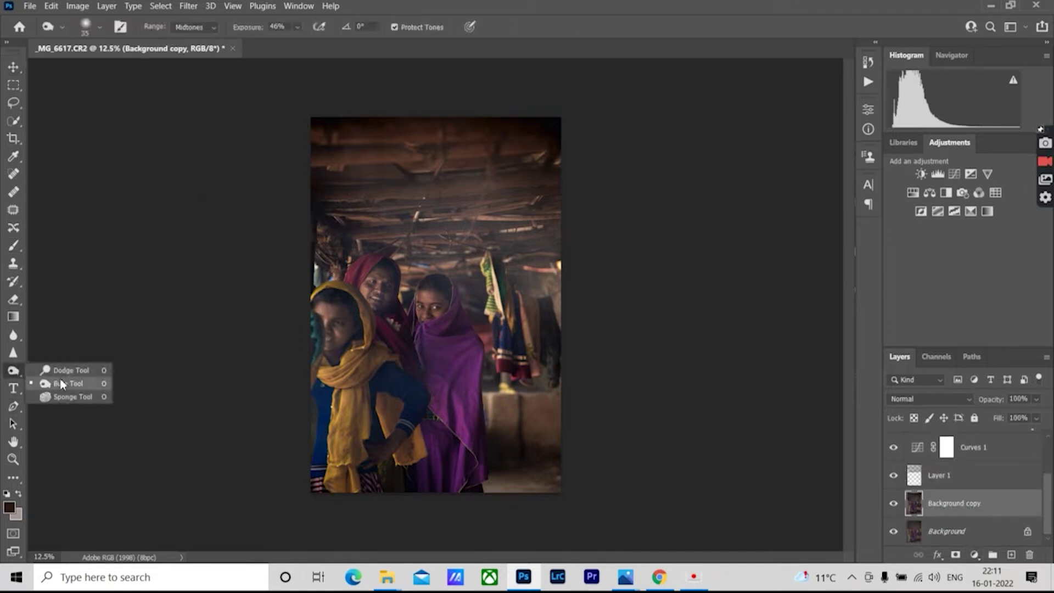
pyautogui.click(61, 383)
pyautogui.moveTo(385, 180)
pyautogui.mouseDown()
pyautogui.moveTo(476, 282)
pyautogui.moveTo(369, 202)
pyautogui.mouseUp()
# - Open Camera Raw on Background copy with side-by-side Before/After and boost purple saturation
pyautogui.press('v')
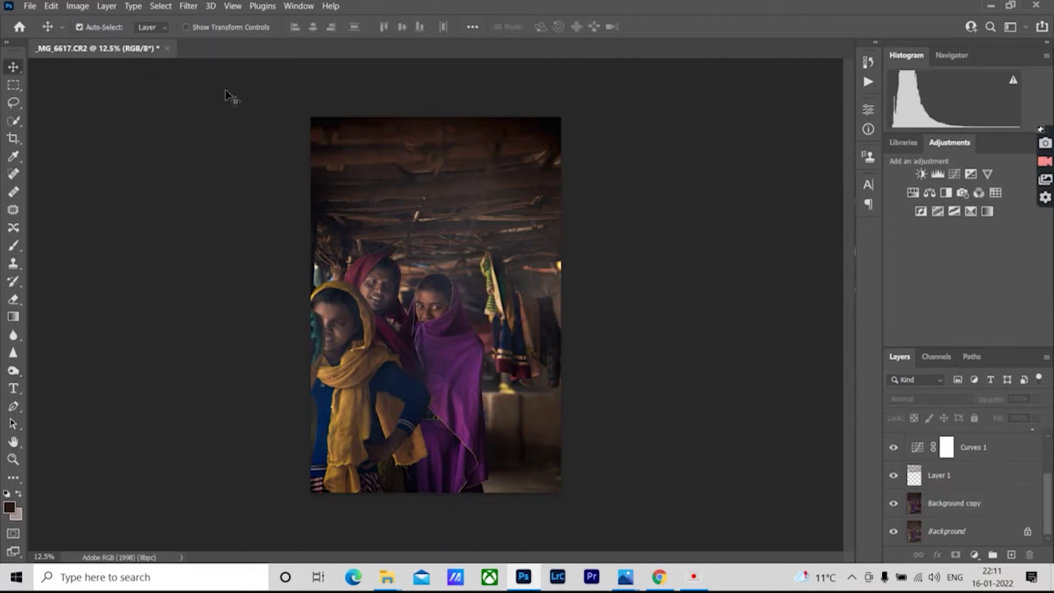
pyautogui.click(190, 10)
pyautogui.click(230, 101)
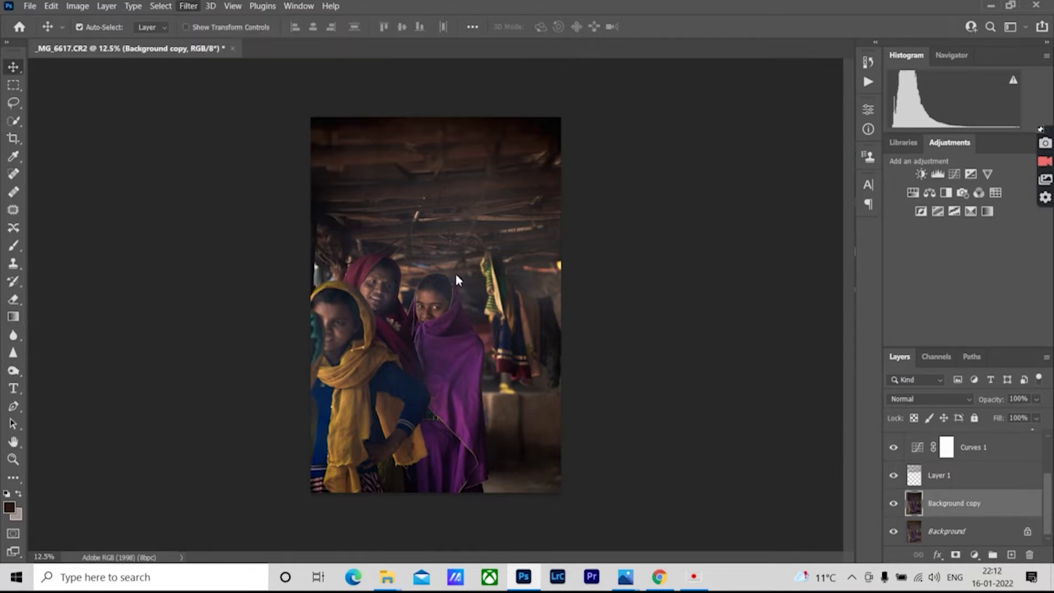
pyautogui.click(744, 516)
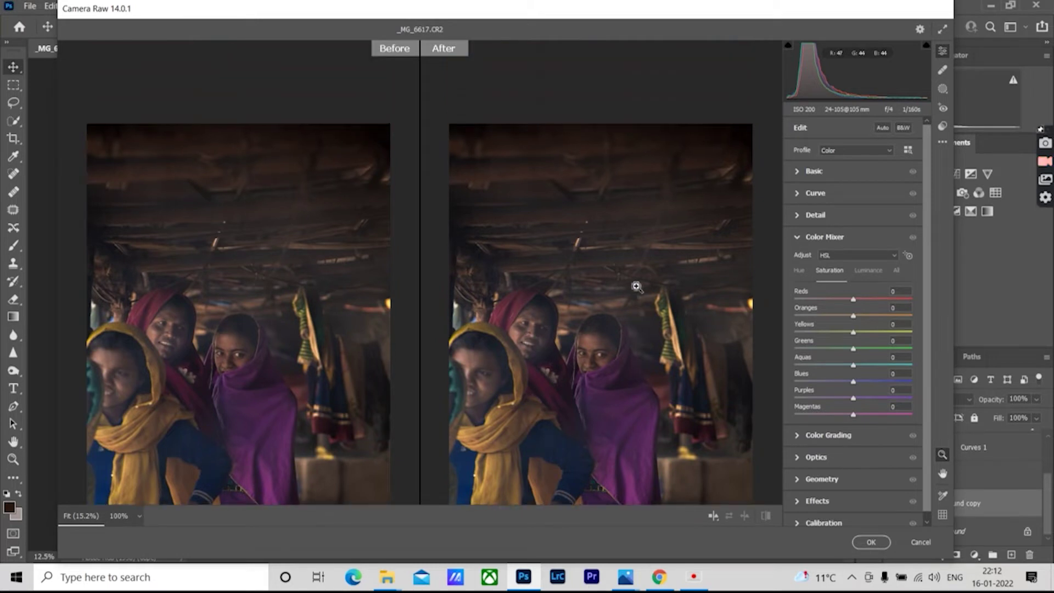
pyautogui.moveTo(864, 396); pyautogui.dragTo(873, 396)
pyautogui.click(797, 237)
pyautogui.click(797, 237)
# - Color-grade with brighter midtones, darker shadows and highlights, Blending 38 and Balance +28
pyautogui.click(798, 259)
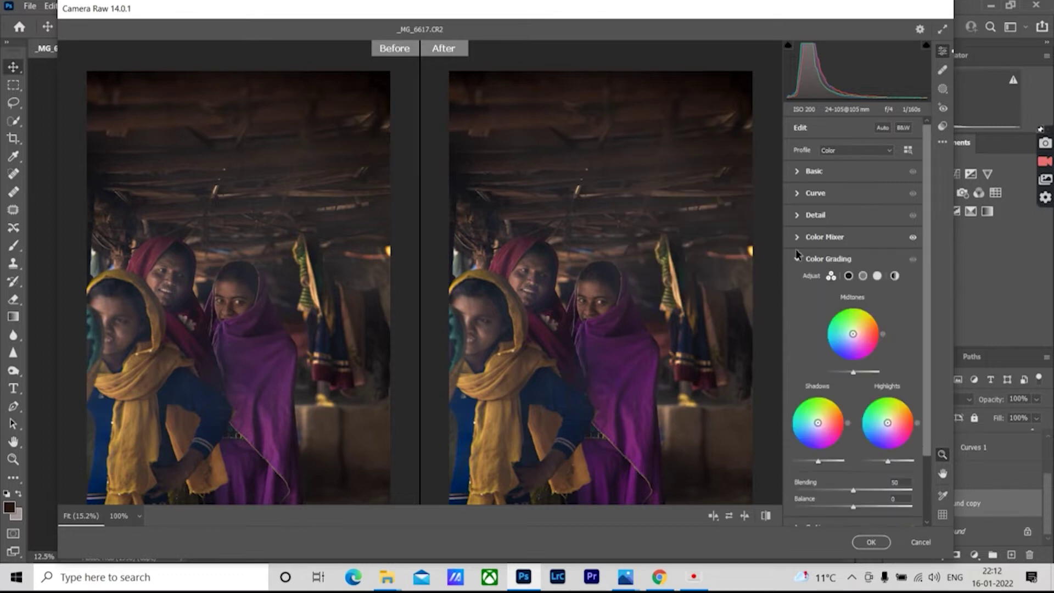
pyautogui.moveTo(854, 373)
pyautogui.mouseDown()
pyautogui.moveTo(839, 372)
pyautogui.moveTo(875, 372)
pyautogui.mouseUp()
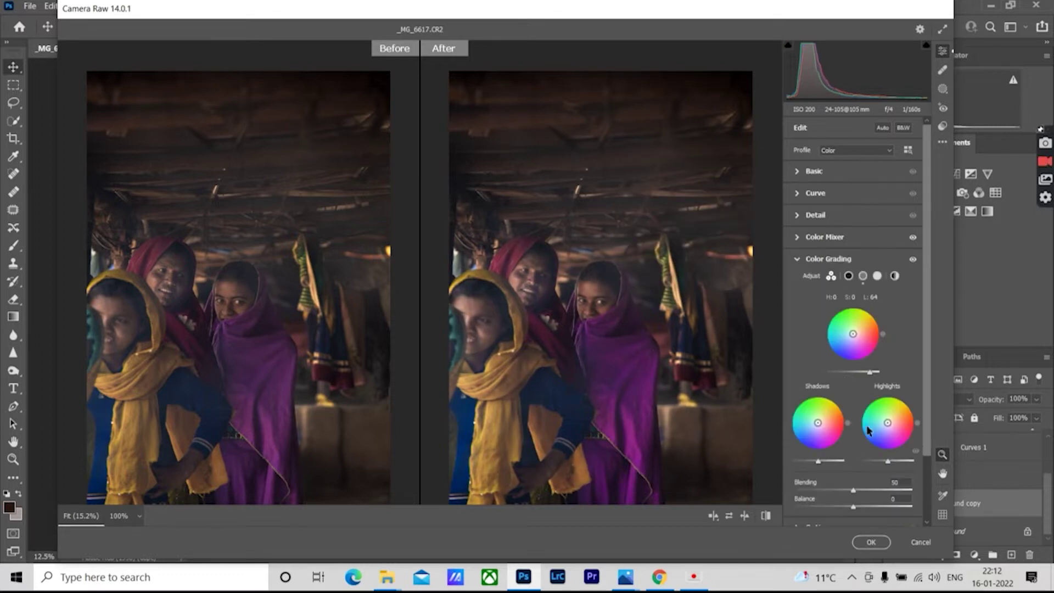
pyautogui.moveTo(819, 460); pyautogui.dragTo(811, 460)
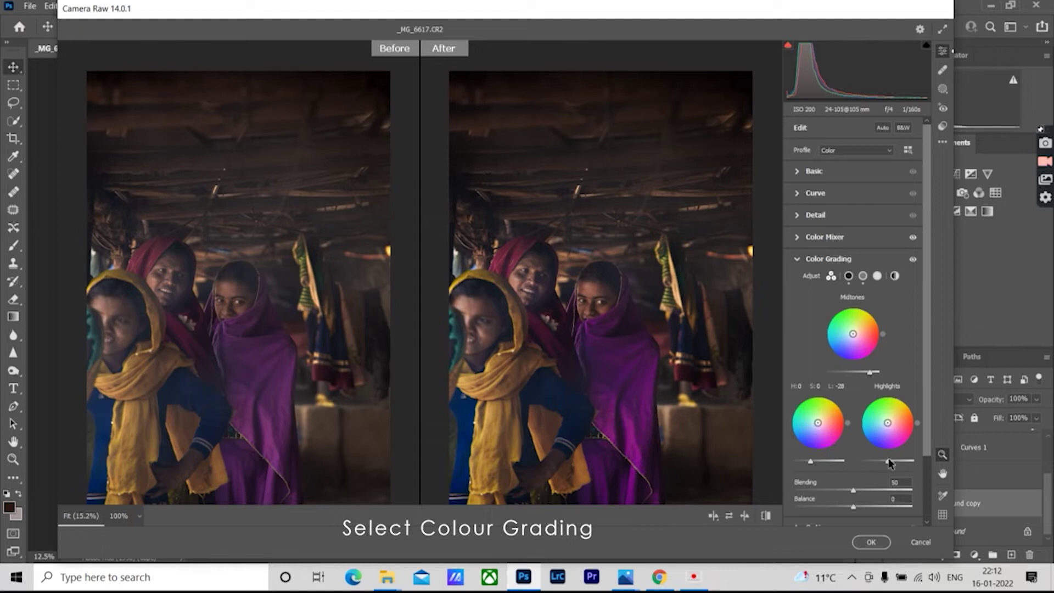
pyautogui.moveTo(889, 462); pyautogui.dragTo(862, 461)
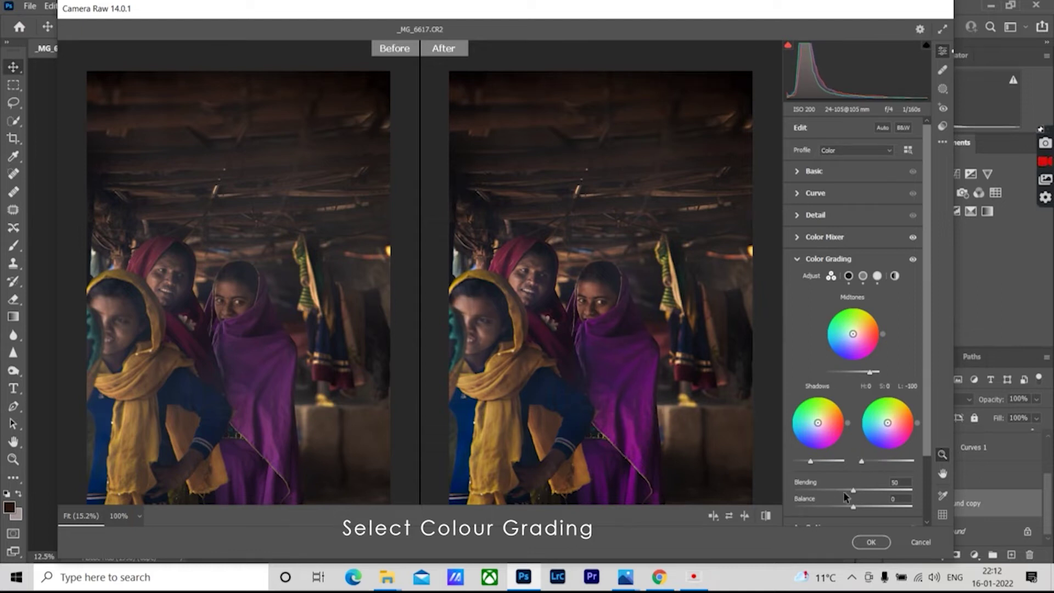
pyautogui.moveTo(853, 506); pyautogui.dragTo(857, 495)
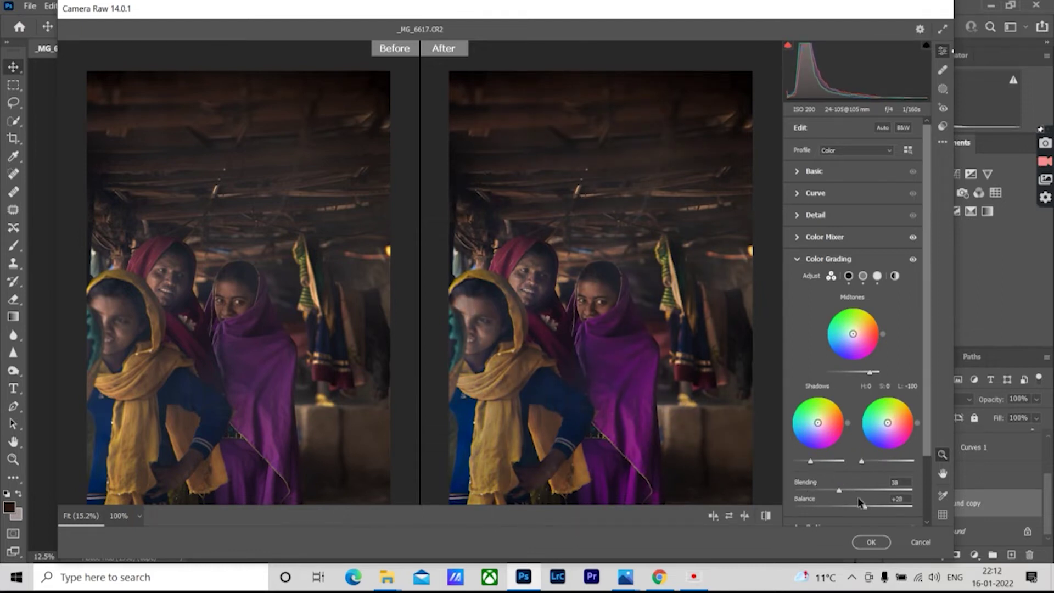
pyautogui.press('Return')
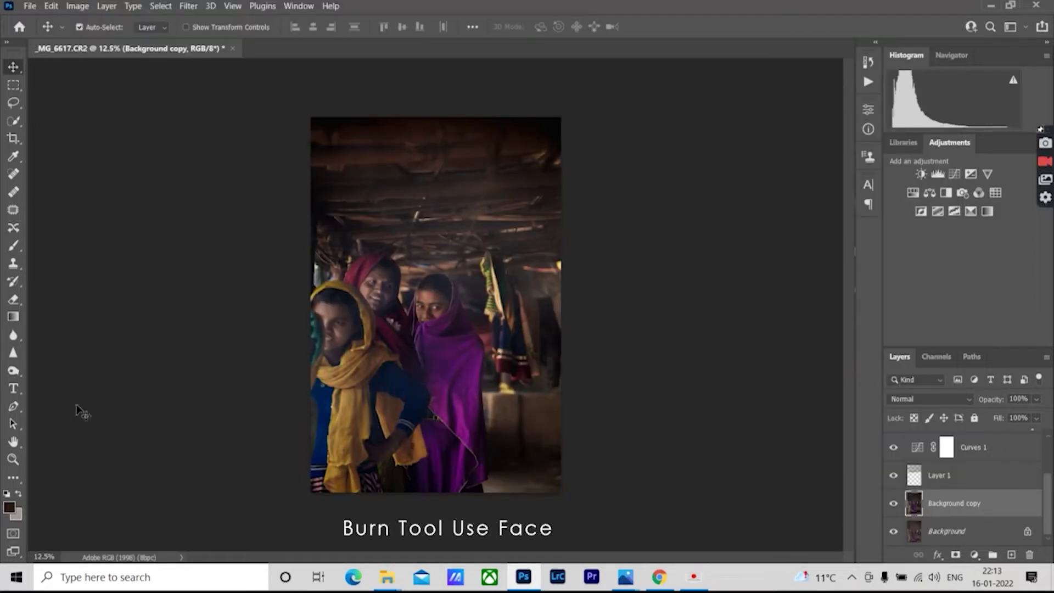
# - Set the Dodge tool to Midtones and brighten the girl's cheeks below the eyes
pyautogui.click(13, 370)
pyautogui.scroll(1, 427, 301)
pyautogui.scroll(4, 427, 301)
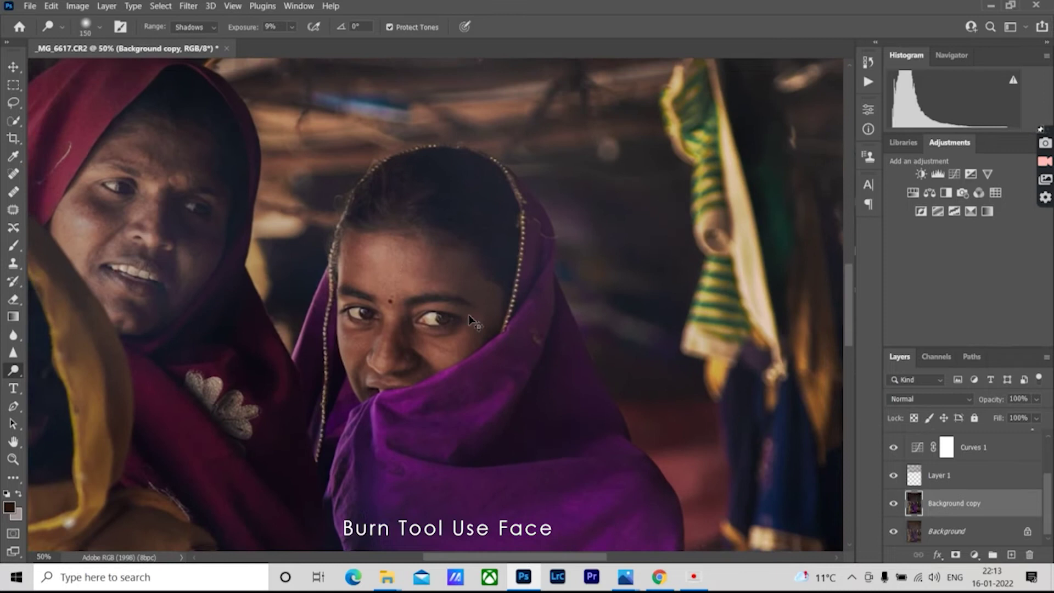
pyautogui.click(192, 27)
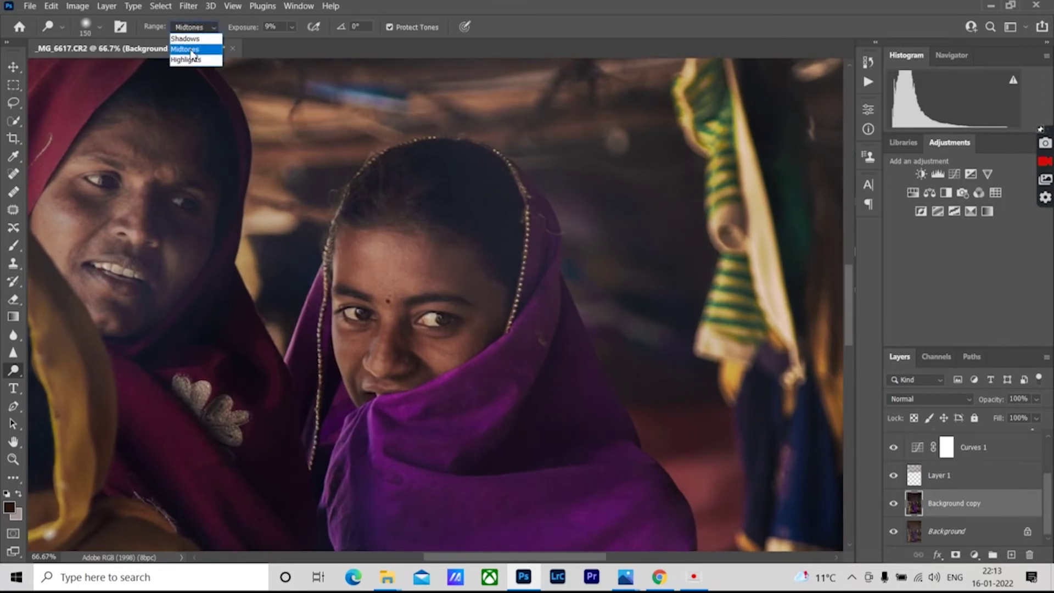
pyautogui.click(189, 50)
pyautogui.moveTo(363, 352); pyautogui.dragTo(443, 354)
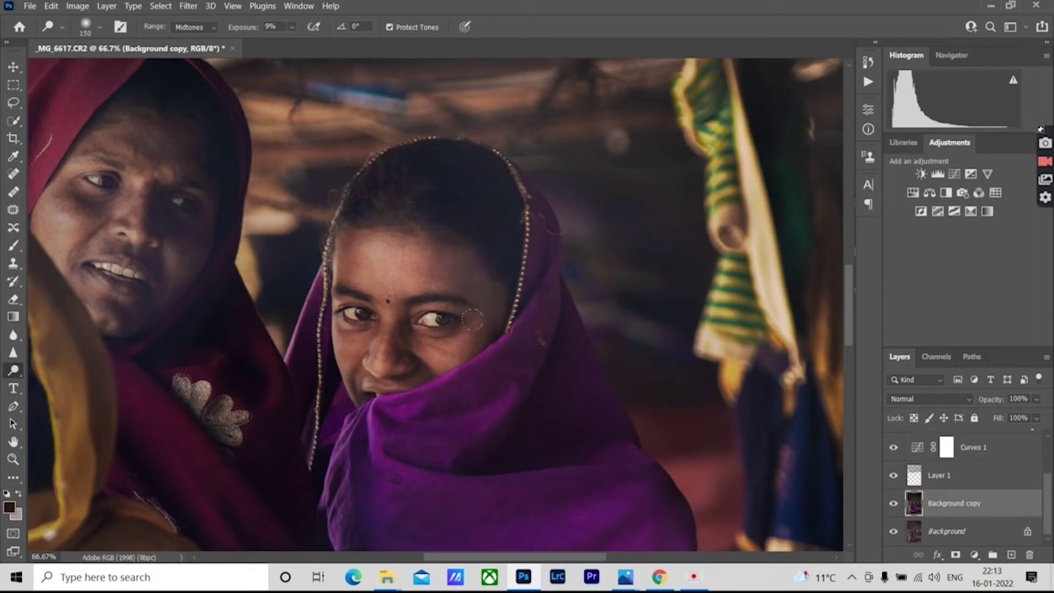
# - At 22% exposure, dodge the under-eye skin, cheek, forehead and nose
pyautogui.moveTo(291, 27); pyautogui.dragTo(300, 43)
pyautogui.moveTo(417, 269); pyautogui.dragTo(466, 275)
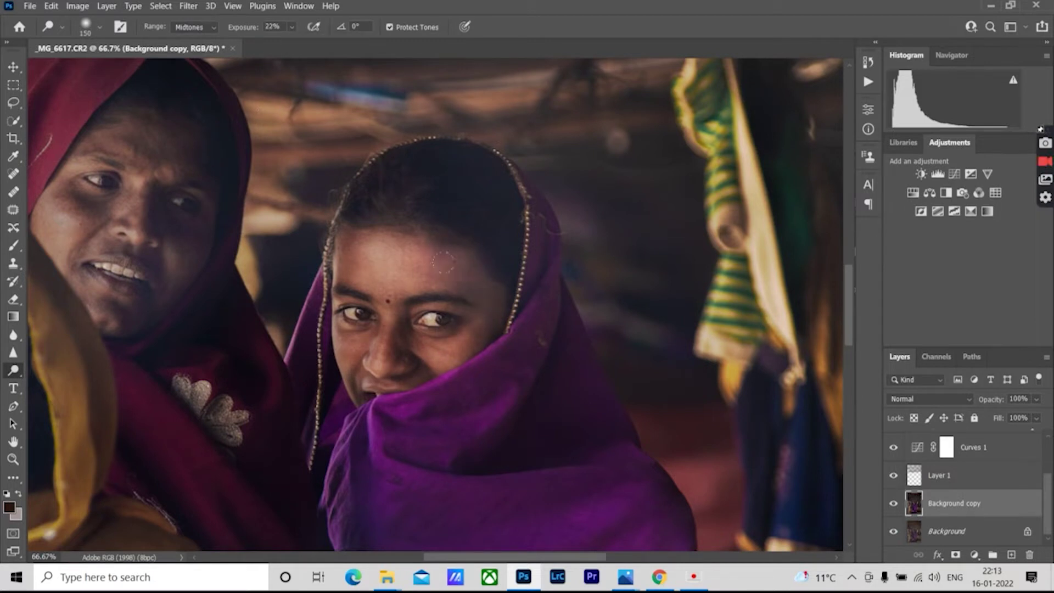
pyautogui.moveTo(439, 340); pyautogui.dragTo(481, 368)
pyautogui.moveTo(324, 242); pyautogui.dragTo(449, 258)
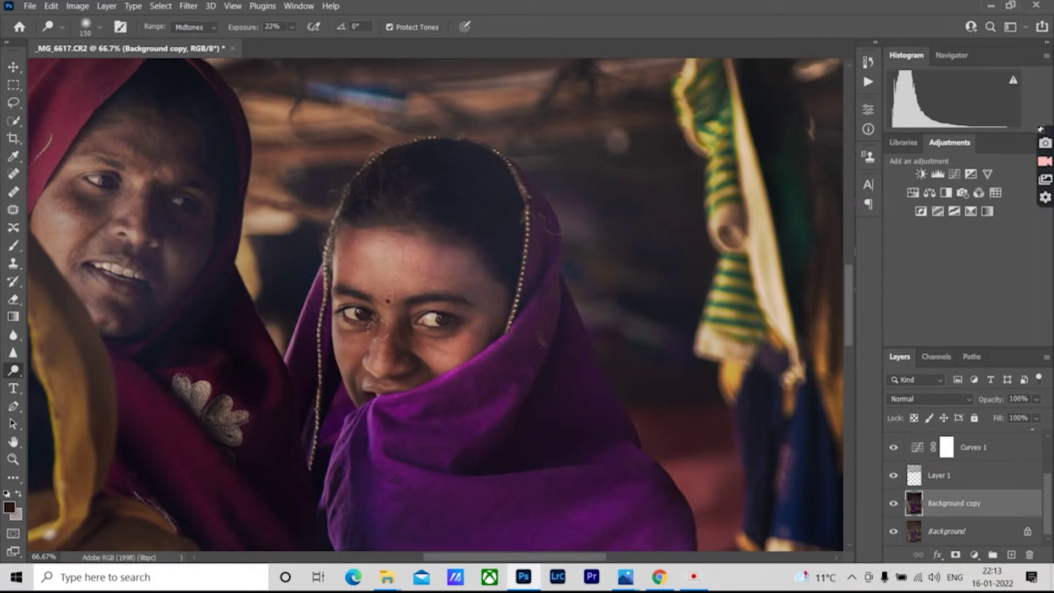
pyautogui.moveTo(386, 317); pyautogui.dragTo(352, 384)
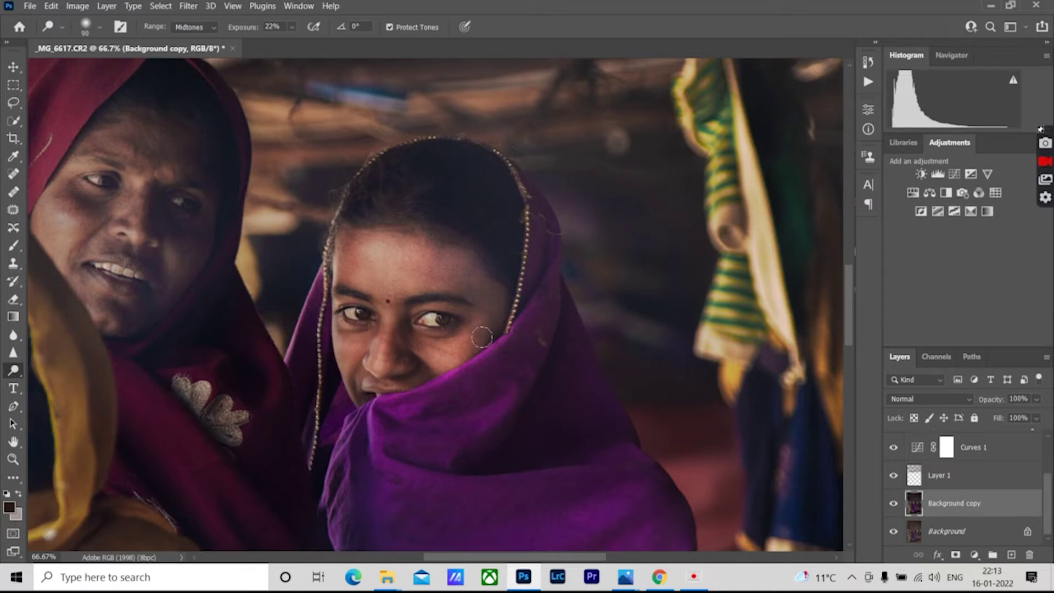
# - Switch to the Sponge tool and pan the view around the girl's eye
pyautogui.rightClick(14, 370)
pyautogui.click(71, 393)
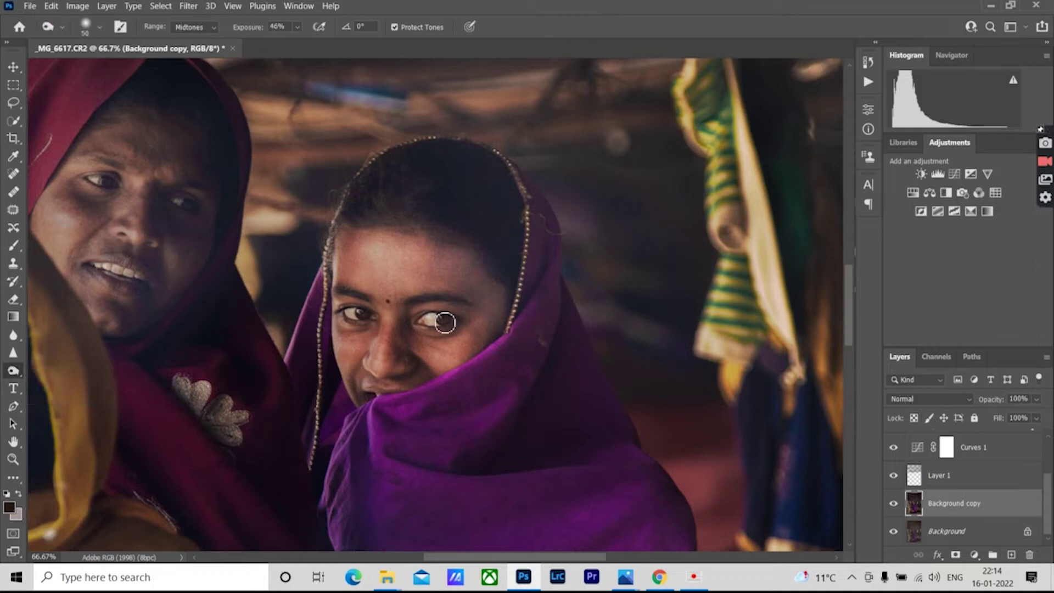
pyautogui.scroll(1, 445, 322)
pyautogui.scroll(2, 439, 335)
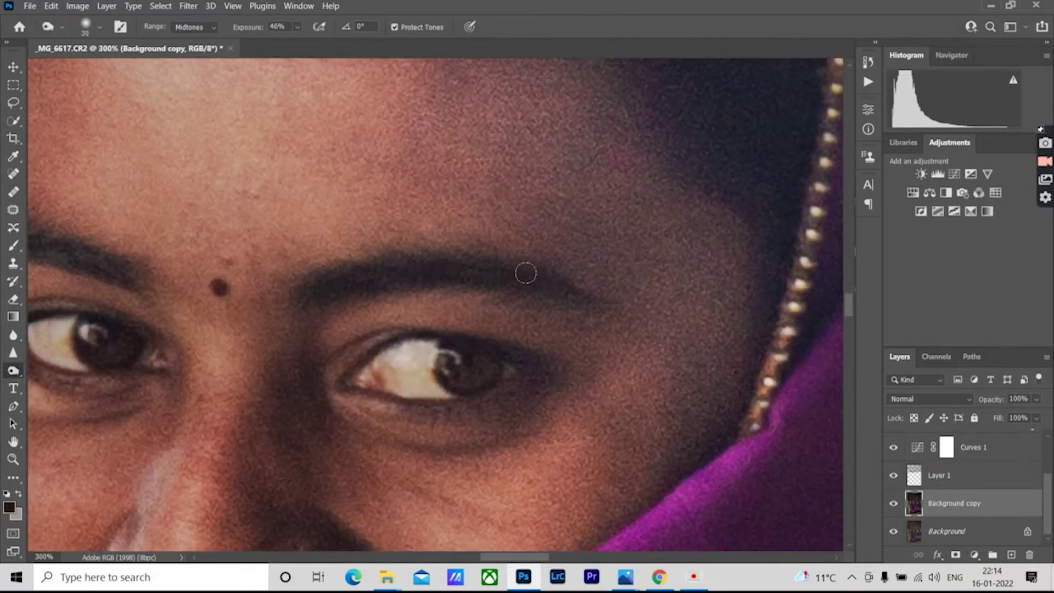
pyautogui.hscroll(-5, 300, 252)
pyautogui.scroll(-3, 385, 243)
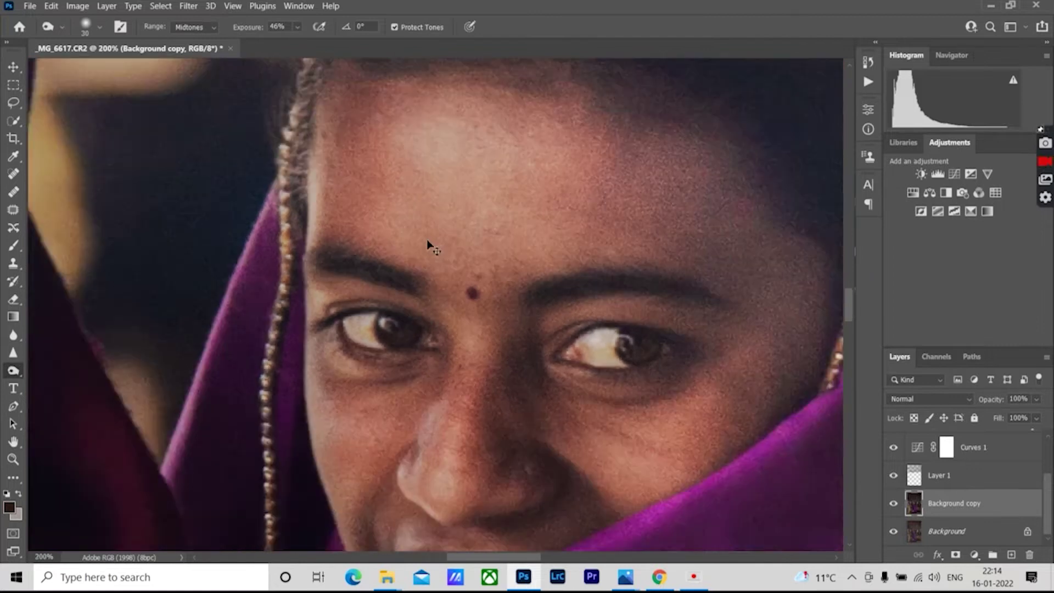
pyautogui.scroll(-4, 483, 247)
pyautogui.scroll(-1, 552, 253)
# - Nudge Background copy upward, then paint sampled skin tone over the nose on a new layer
pyautogui.press('v')
pyautogui.moveTo(439, 305); pyautogui.dragTo(439, 272)
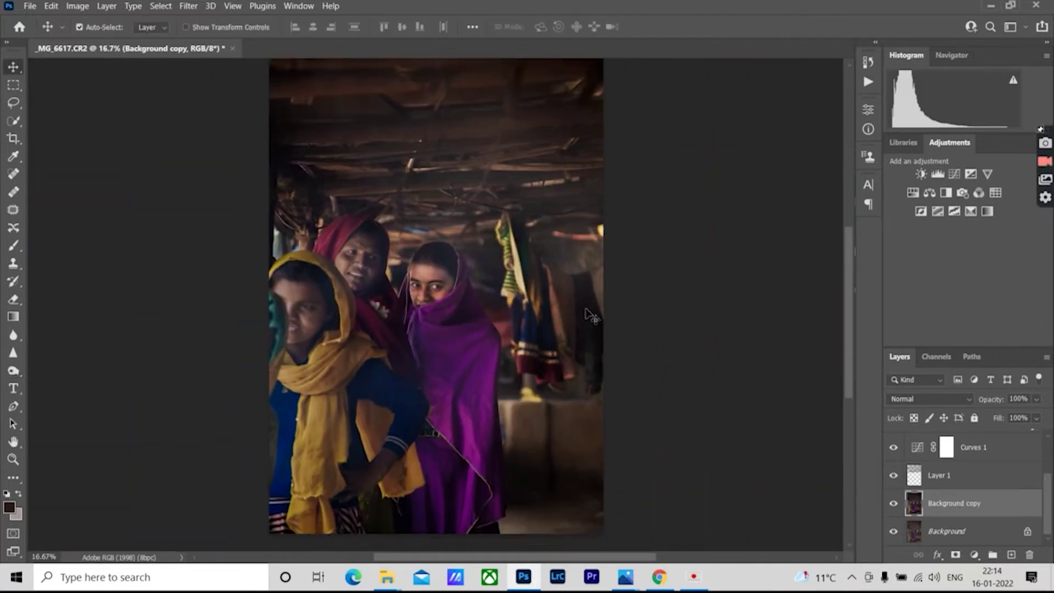
pyautogui.click(1012, 555)
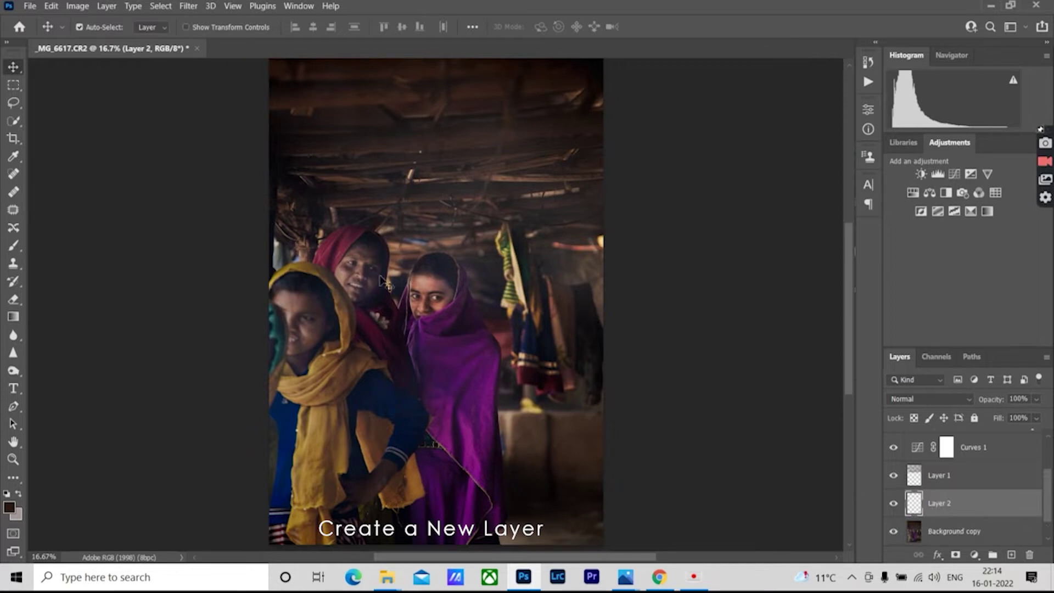
pyautogui.scroll(1, 388, 281)
pyautogui.scroll(2, 387, 281)
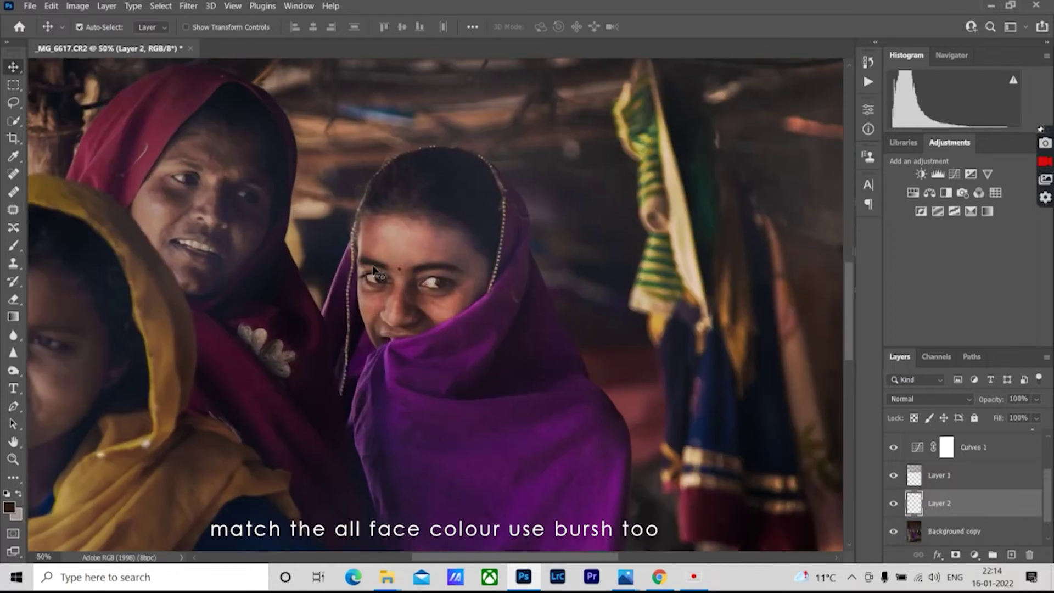
pyautogui.click(13, 245)
pyautogui.keyDown('alt'); pyautogui.click(368, 228); pyautogui.keyUp('alt')
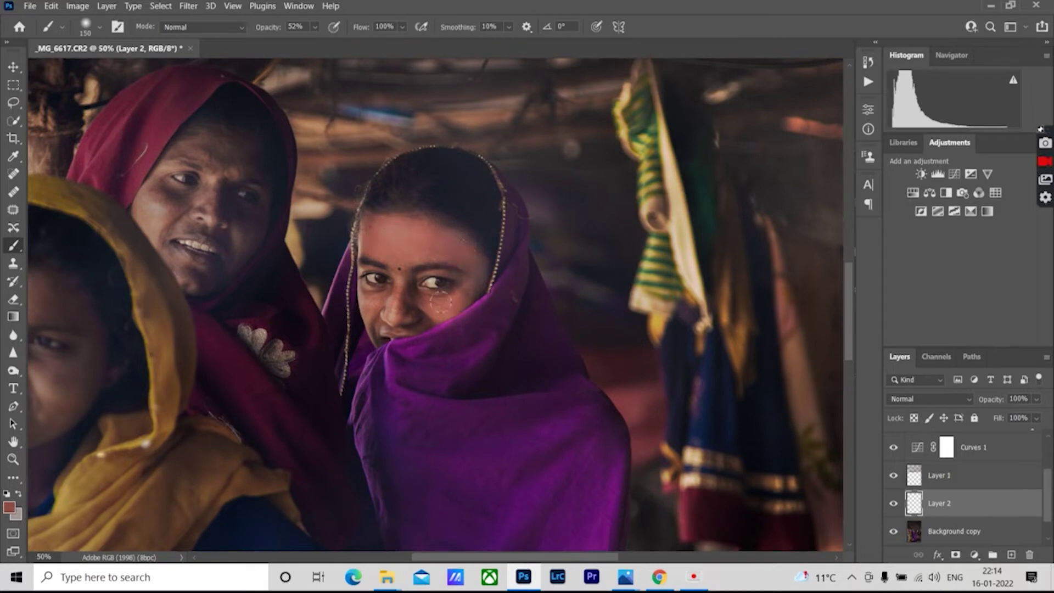
pyautogui.moveTo(391, 308); pyautogui.dragTo(389, 320)
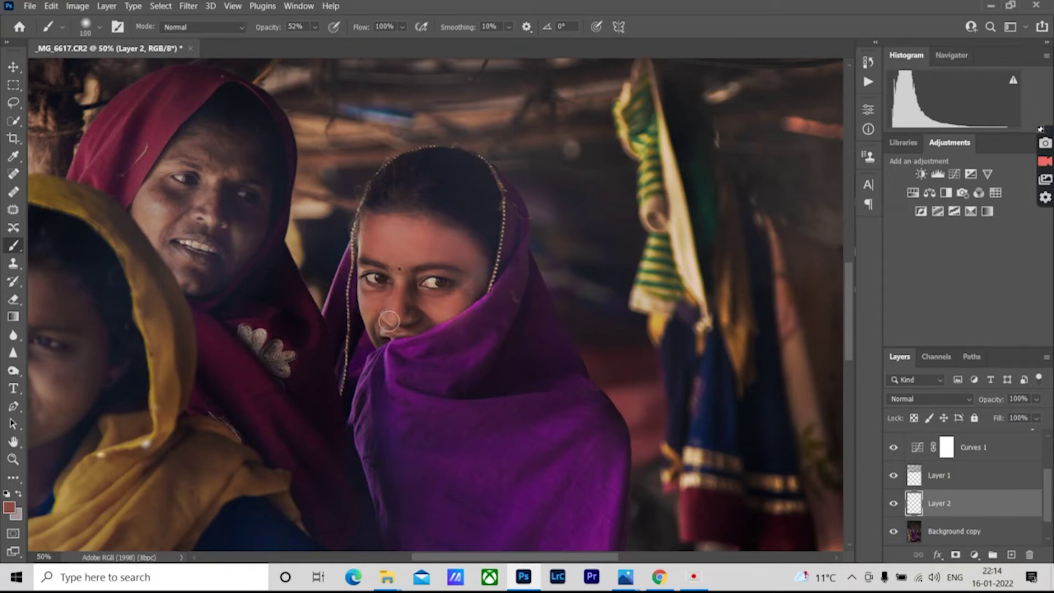
# - Keep the skin layer Normal at about 21% opacity and add an empty top layer
pyautogui.click(934, 398)
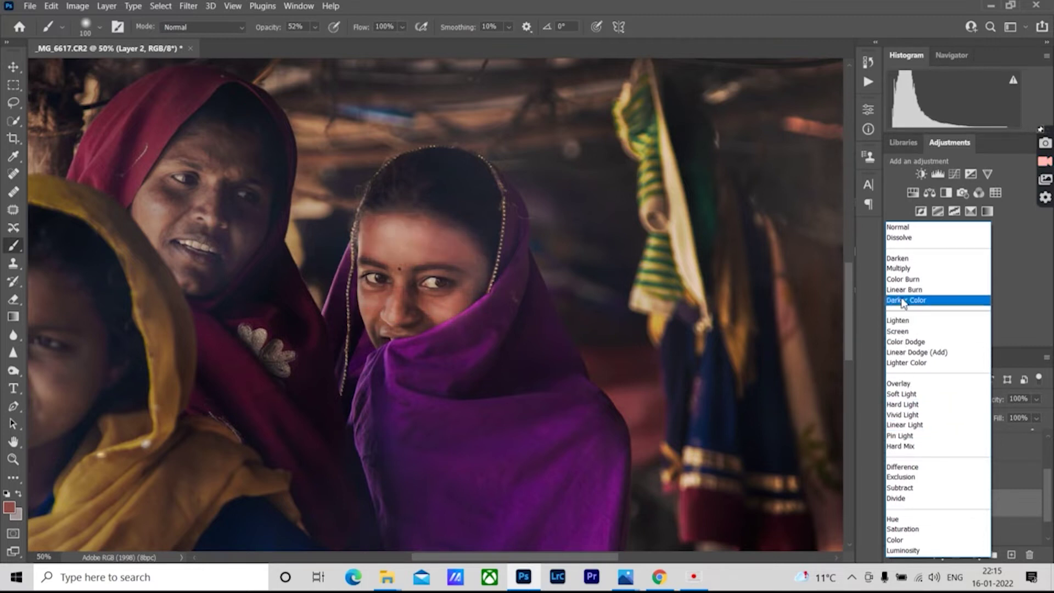
pyautogui.click(898, 227)
pyautogui.moveTo(1036, 399); pyautogui.dragTo(996, 417)
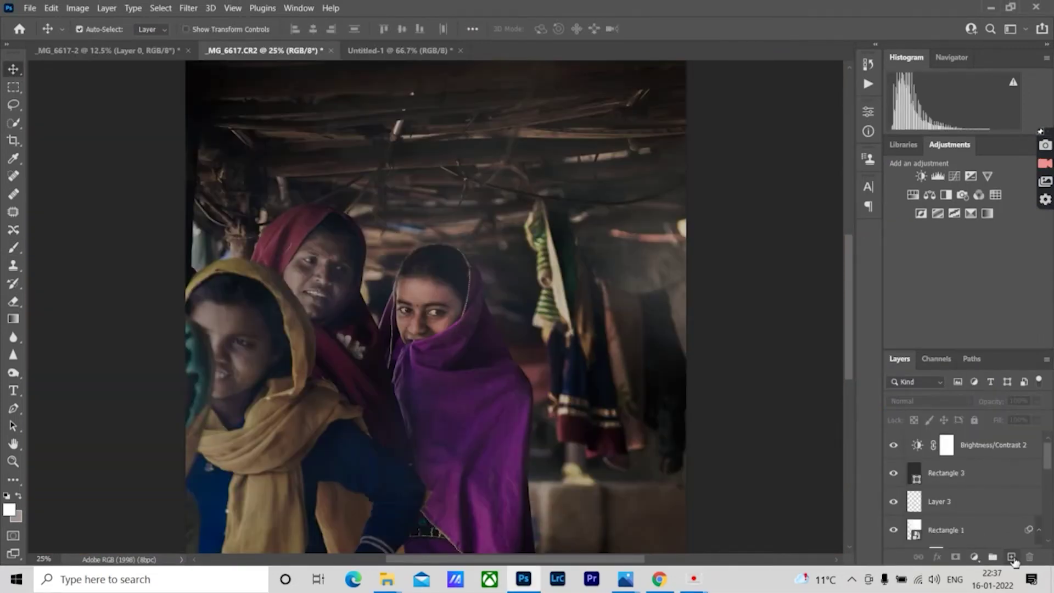
pyautogui.click(1012, 558)
pyautogui.press('b')
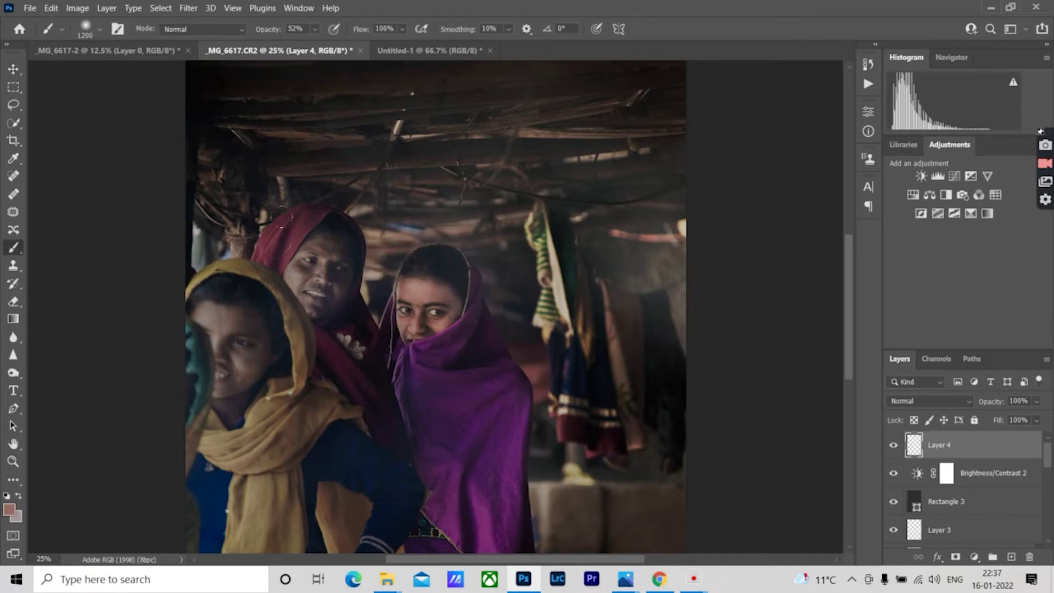
# - Paint light over the middle woman's face and set Layer 4 to Hard Light at 62%
pyautogui.moveTo(316, 242); pyautogui.dragTo(308, 297)
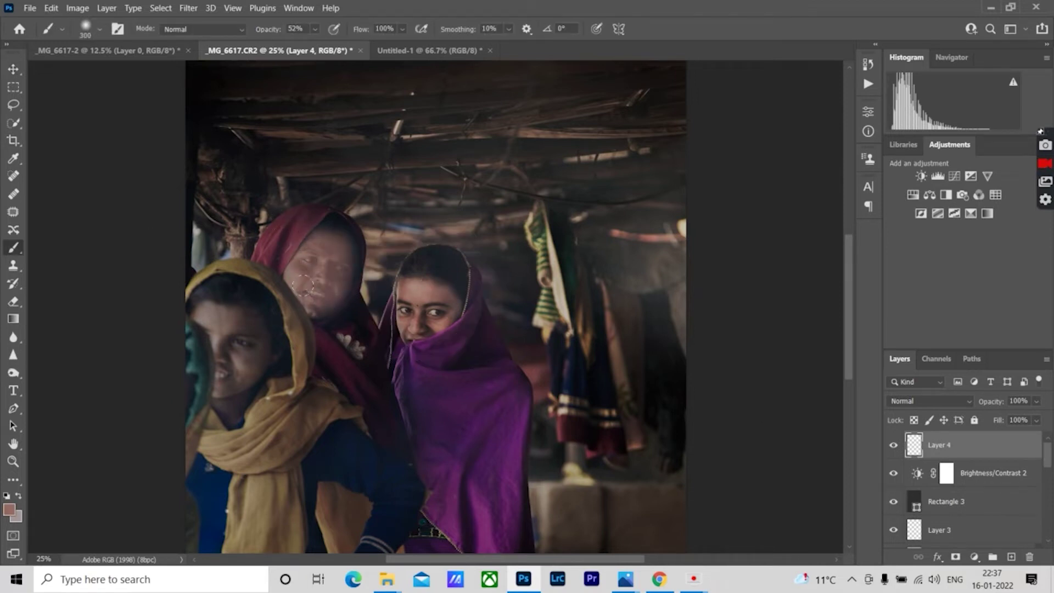
pyautogui.moveTo(1037, 401); pyautogui.dragTo(1040, 422)
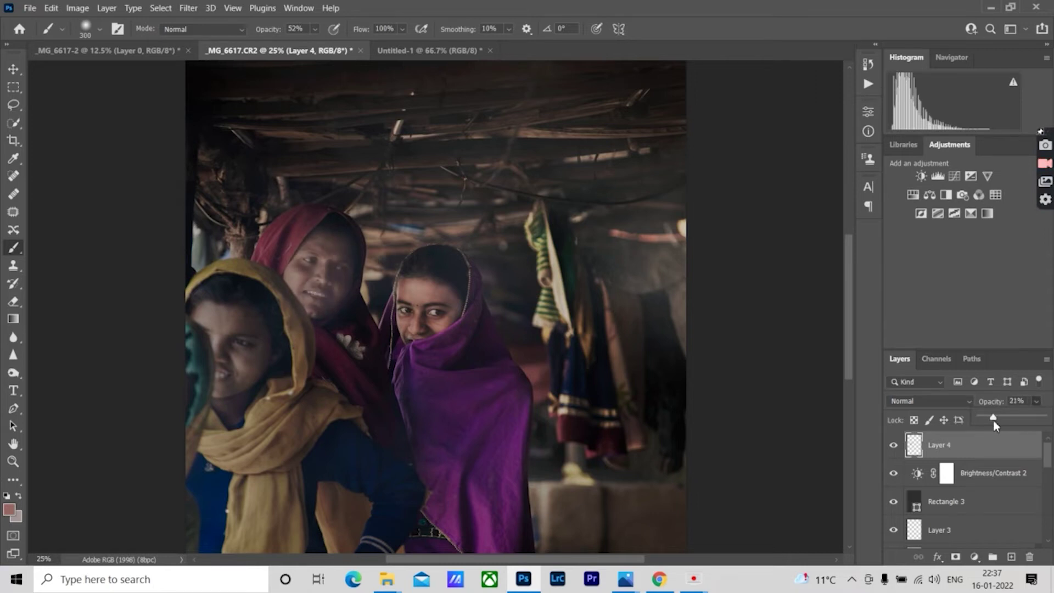
pyautogui.moveTo(993, 420); pyautogui.dragTo(1046, 419)
pyautogui.click(928, 401)
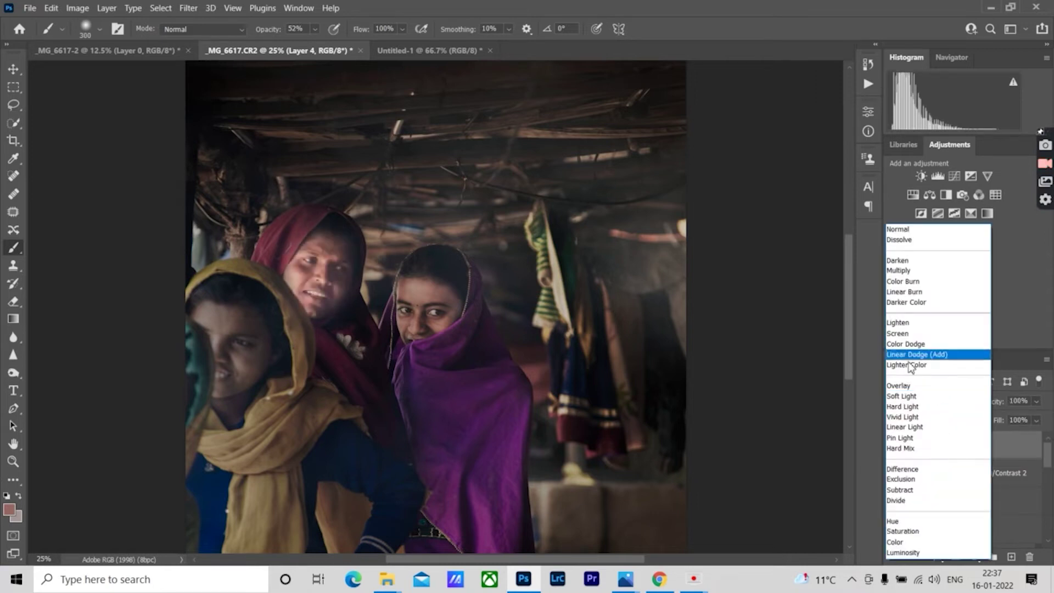
pyautogui.click(908, 408)
pyautogui.moveTo(1036, 401); pyautogui.dragTo(1019, 418)
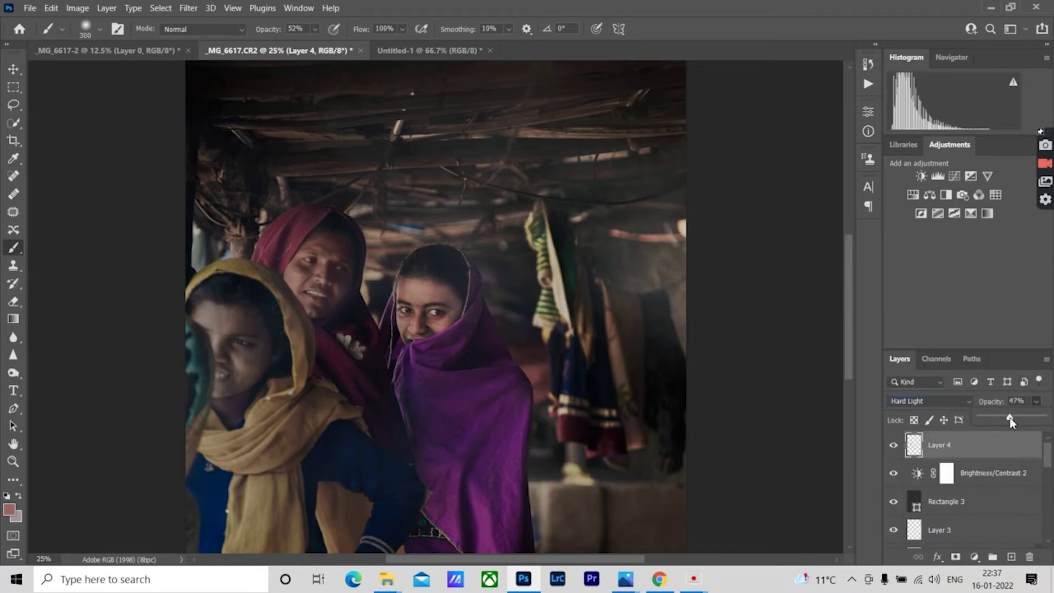
pyautogui.click(13, 68)
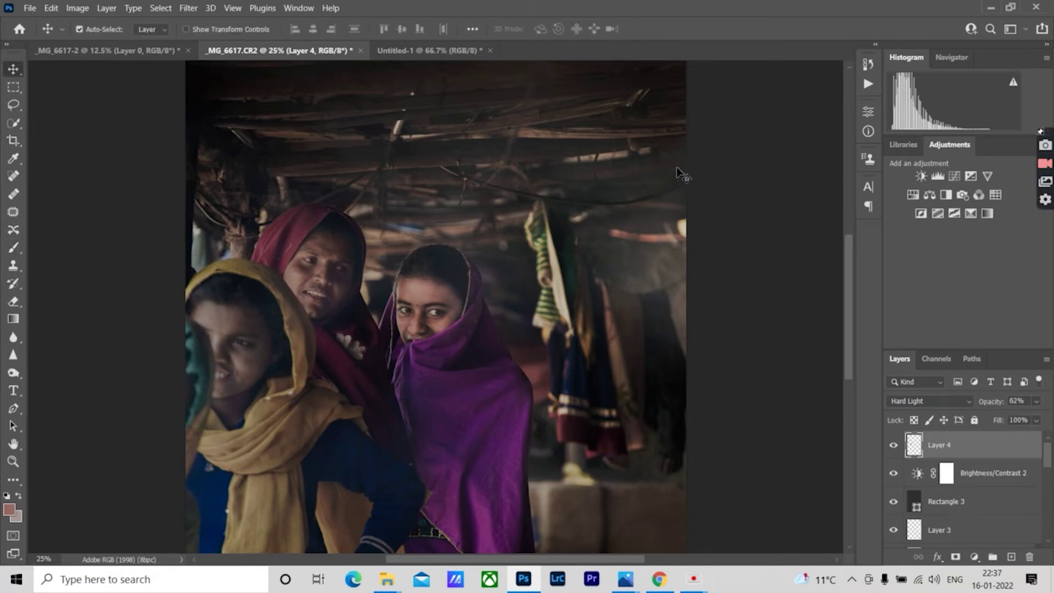
pyautogui.hotkey('ctrl', '-')
pyautogui.hotkey('ctrl', '-')
pyautogui.hotkey('ctrl', '+')
pyautogui.hotkey('ctrl', '-')
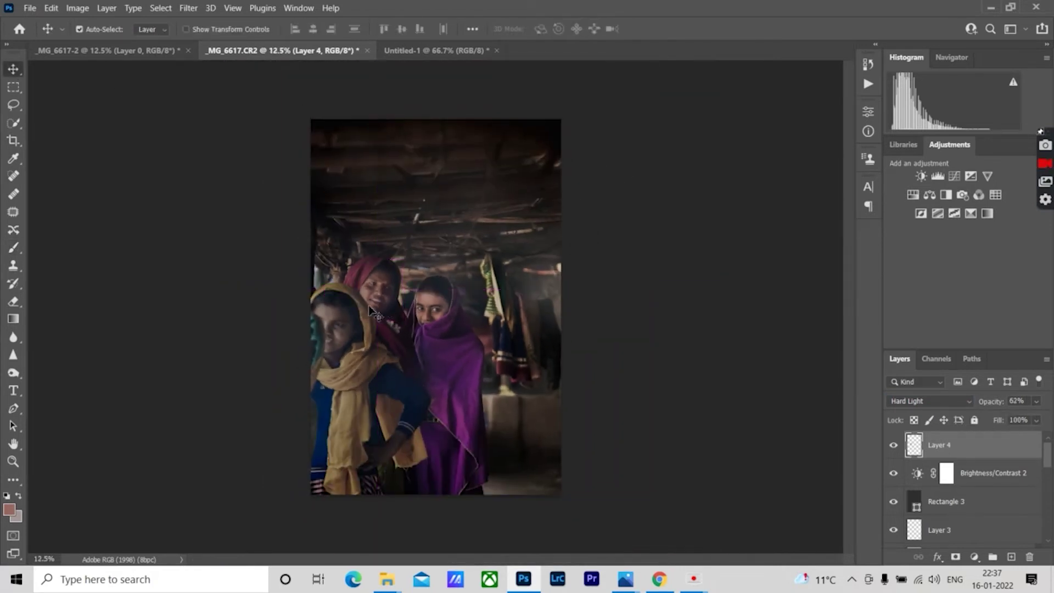
# - On new Layer 5, brush light over the left girl's face and blend it Hard Light at 57%
pyautogui.click(1012, 556)
pyautogui.click(14, 247)
pyautogui.moveTo(324, 313)
pyautogui.mouseDown()
pyautogui.moveTo(332, 346)
pyautogui.moveTo(337, 330)
pyautogui.mouseUp()
pyautogui.click(934, 401)
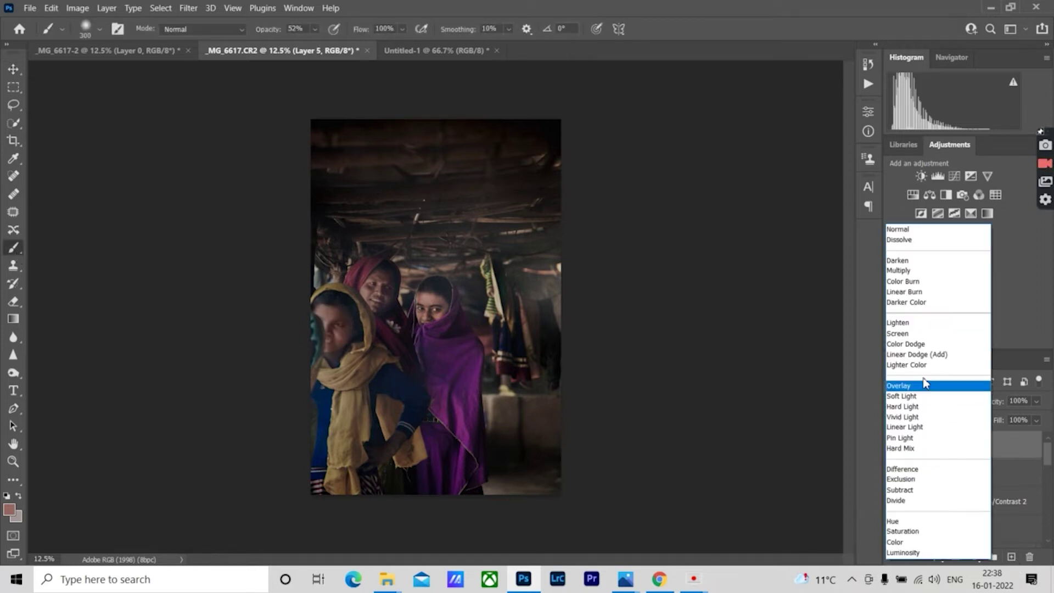
pyautogui.click(937, 401)
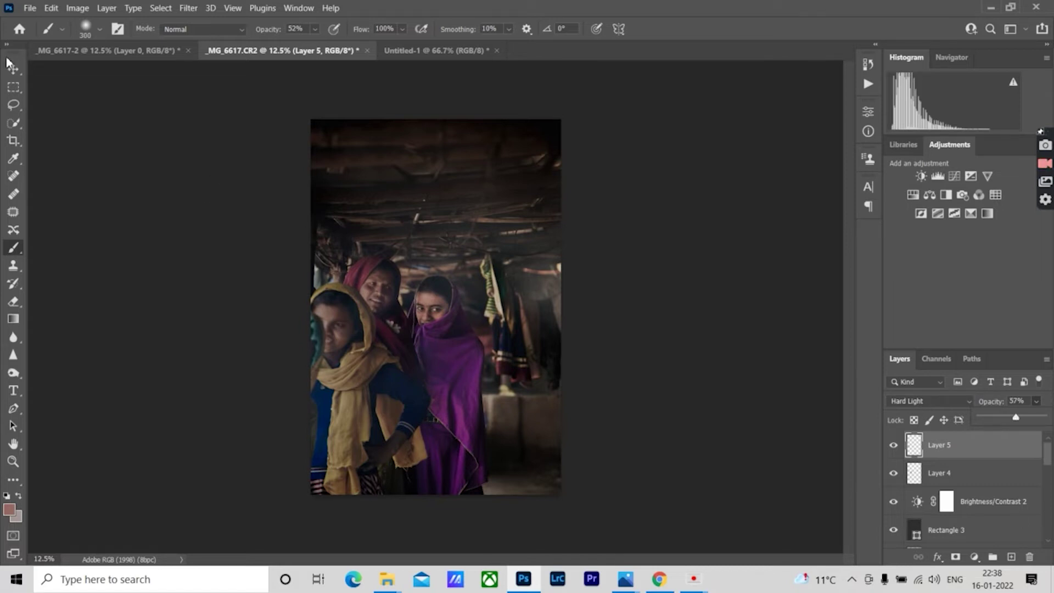
pyautogui.press('v')
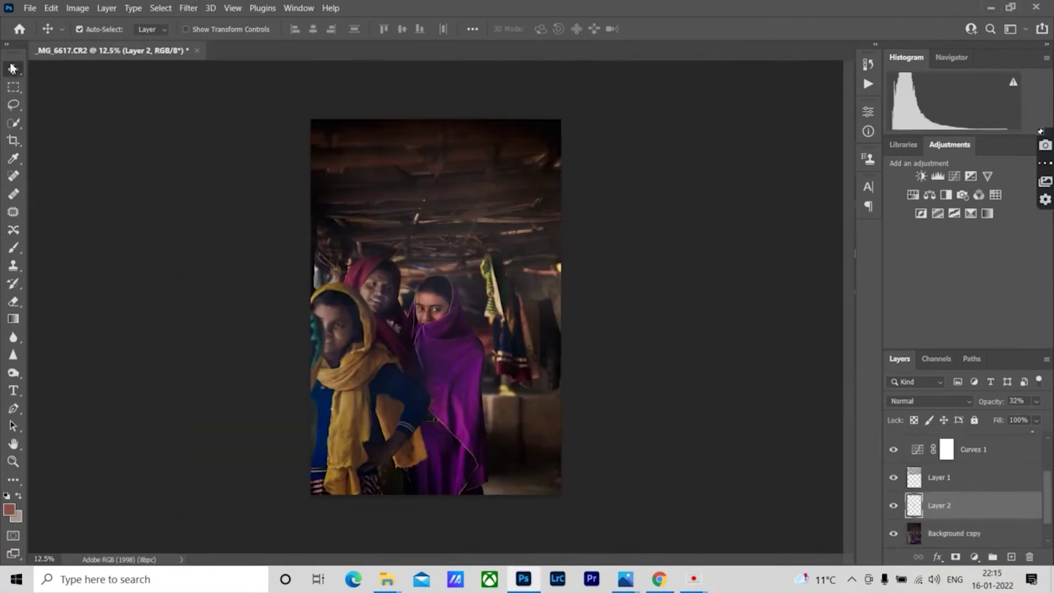
# - Add a Brightness/Contrast adjustment above Background copy with Brightness -6
pyautogui.click(956, 534)
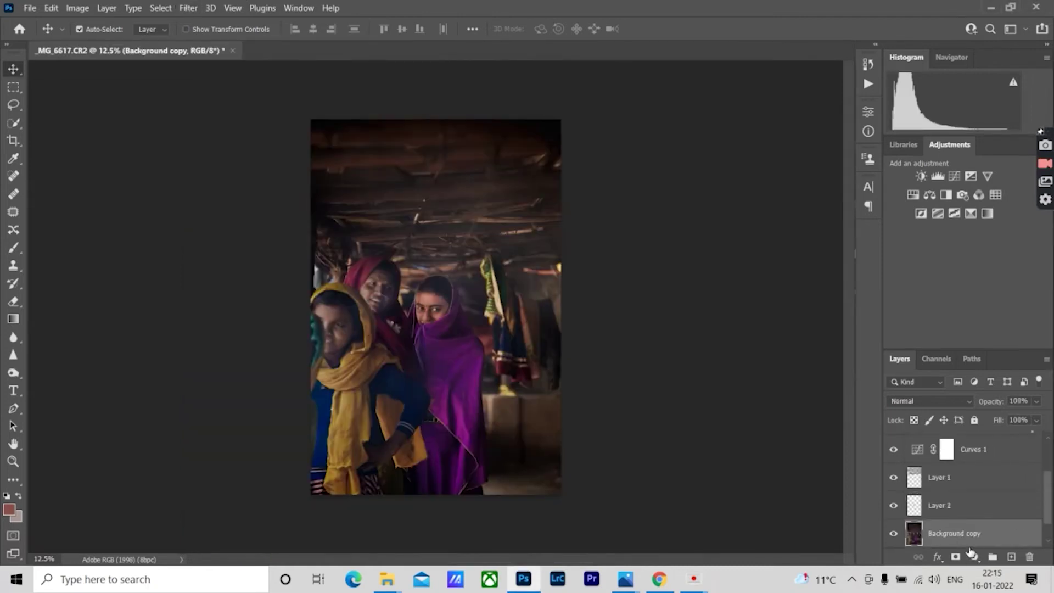
pyautogui.click(975, 557)
pyautogui.click(983, 357)
pyautogui.moveTo(771, 190); pyautogui.dragTo(774, 190)
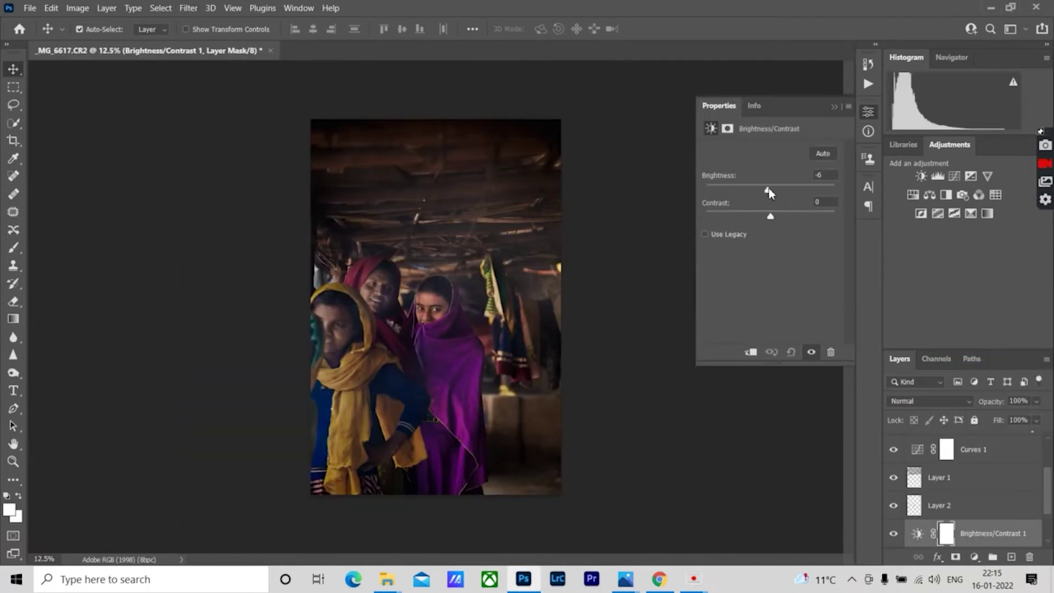
pyautogui.click(833, 106)
# - Add a Vibrance adjustment with Vibrance -6 and Saturation -28
pyautogui.scroll(-2, 967, 494)
pyautogui.click(978, 506)
pyautogui.click(975, 557)
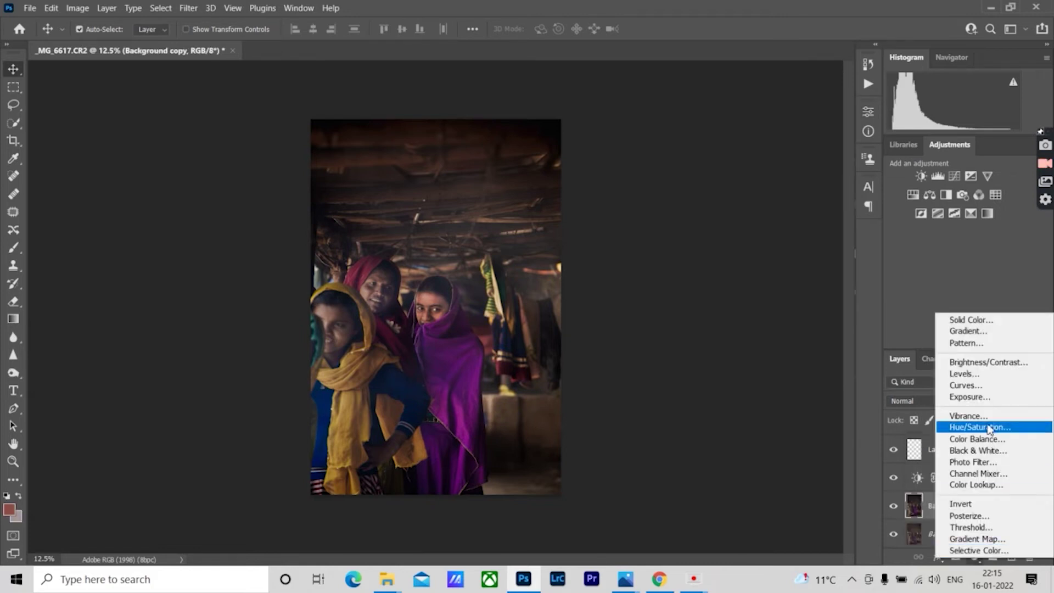
pyautogui.click(984, 413)
pyautogui.moveTo(771, 160)
pyautogui.mouseDown()
pyautogui.moveTo(750, 163)
pyautogui.moveTo(768, 164)
pyautogui.moveTo(753, 192)
pyautogui.mouseUp()
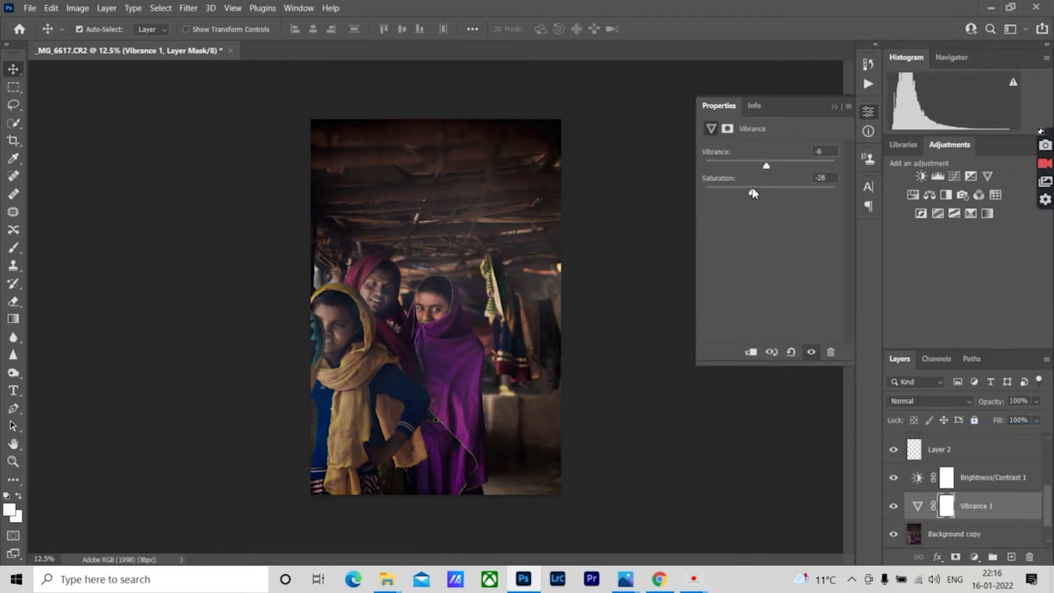
pyautogui.click(833, 107)
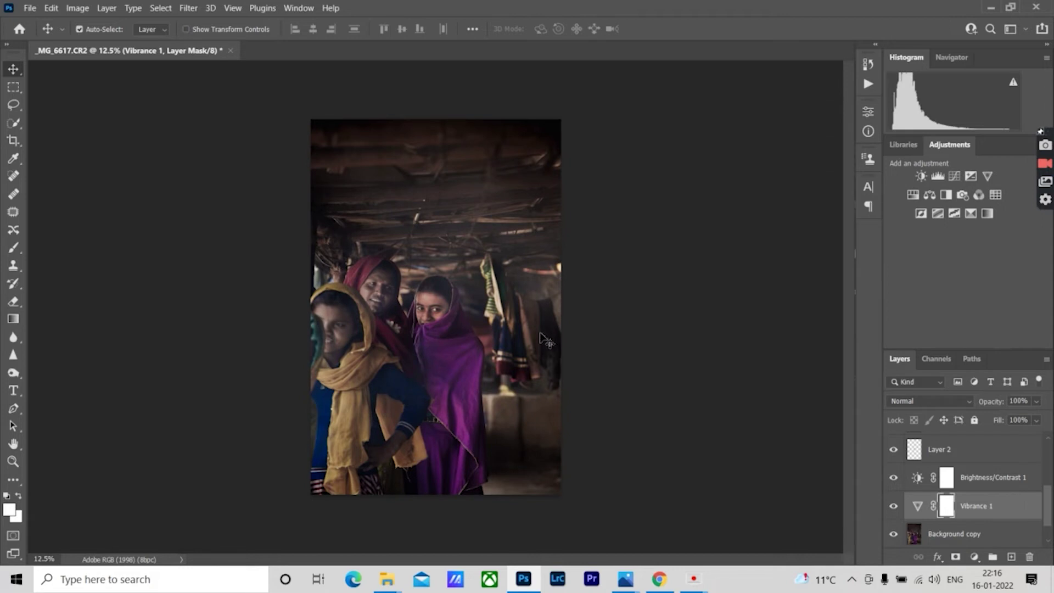
pyautogui.click(18, 480)
# - Draw a rectangle covering the whole photo and fill it dark grey
pyautogui.click(88, 471)
pyautogui.moveTo(311, 118); pyautogui.dragTo(563, 497)
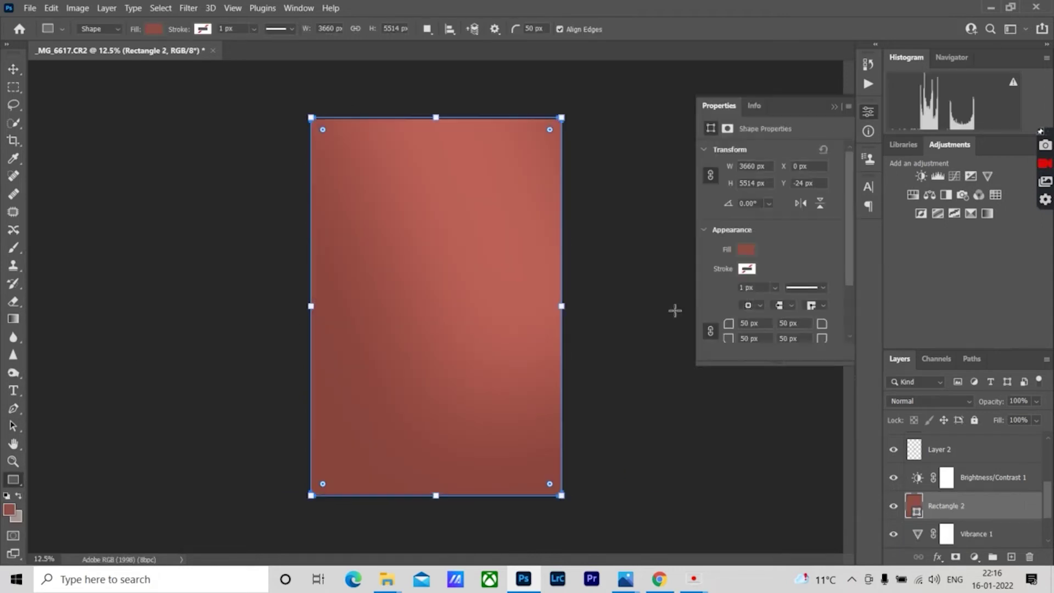
pyautogui.click(746, 250)
pyautogui.click(762, 323)
pyautogui.click(833, 108)
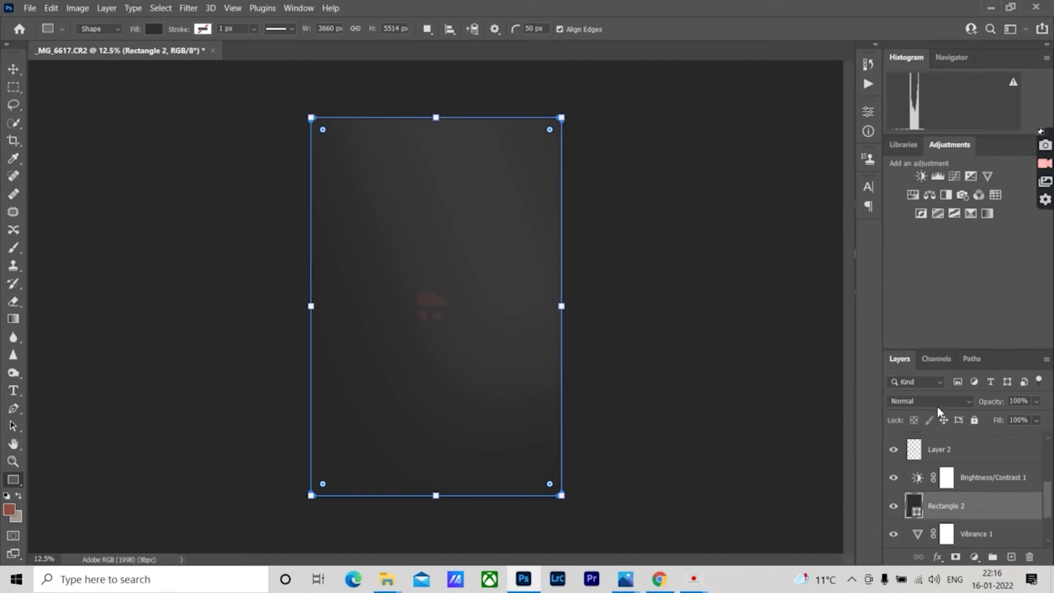
# - Set the rectangle layer to 21% opacity with Pin Light blending
pyautogui.click(1037, 401)
pyautogui.moveTo(1046, 420); pyautogui.dragTo(993, 420)
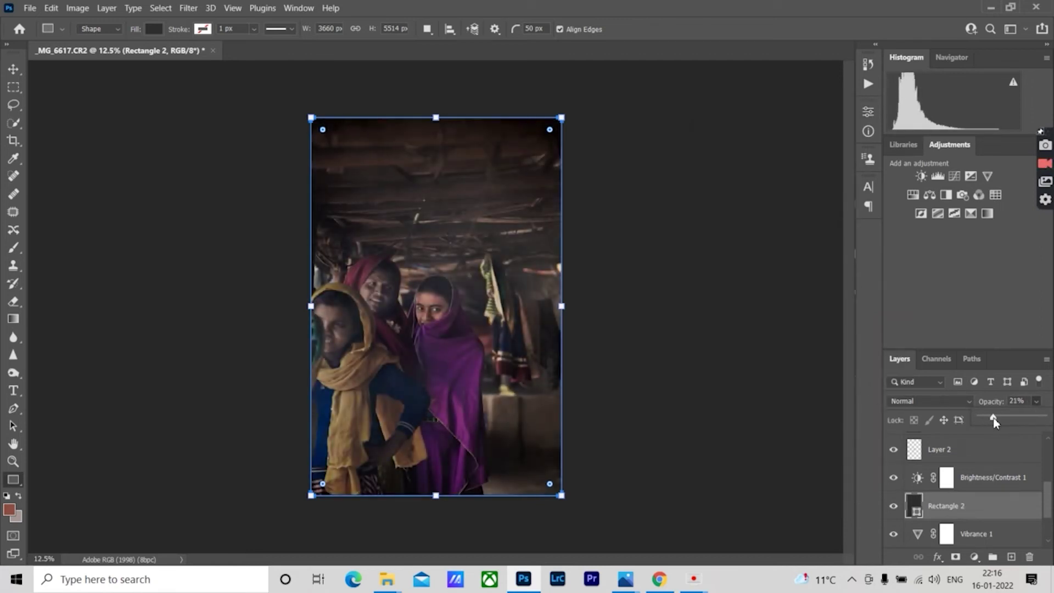
pyautogui.click(934, 401)
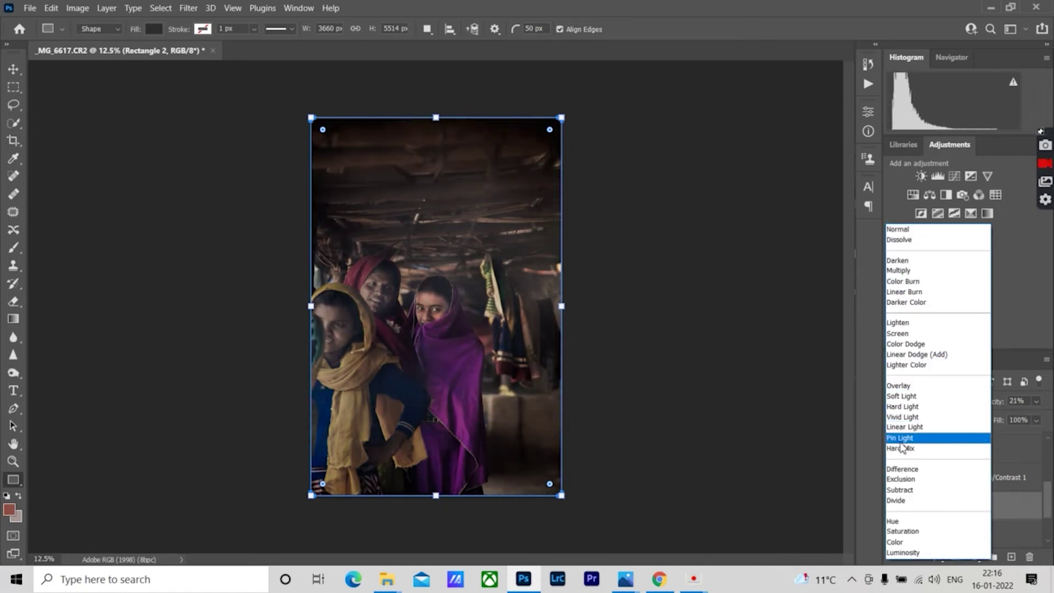
pyautogui.click(901, 438)
pyautogui.press('v')
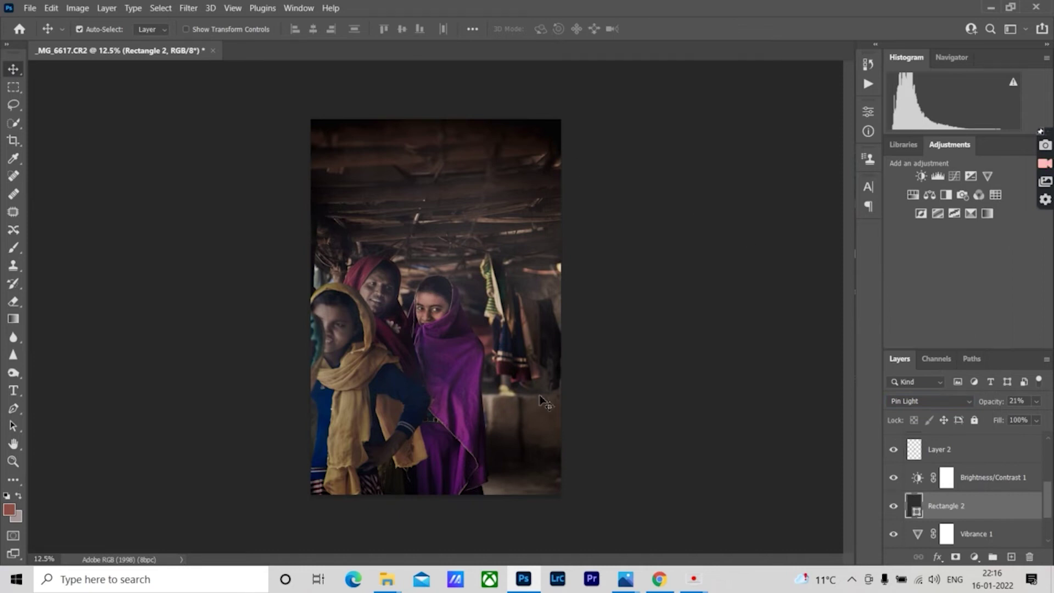
pyautogui.click(454, 369)
# - Dodge the purple garment's folds on Background copy using Highlights range at 6% exposure
pyautogui.scroll(3, 543, 376)
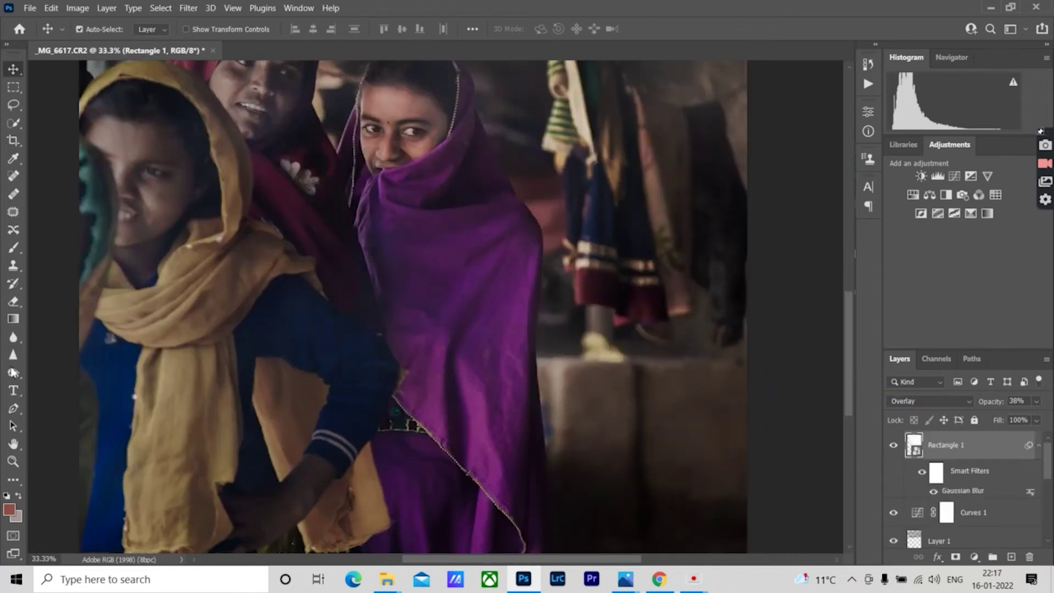
pyautogui.rightClick(13, 372)
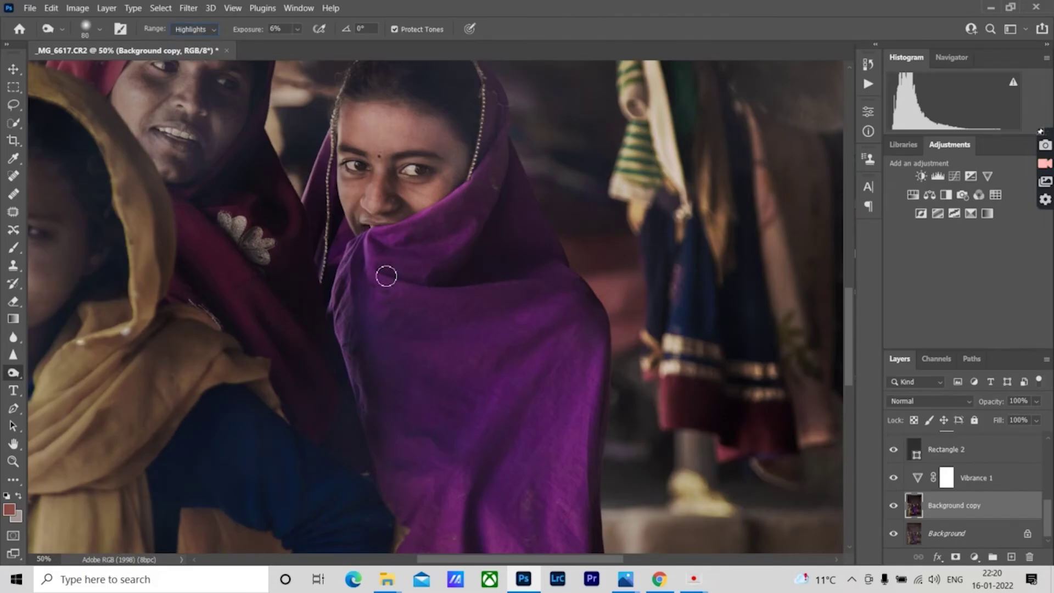
pyautogui.moveTo(389, 275); pyautogui.dragTo(543, 339)
pyautogui.moveTo(510, 417); pyautogui.dragTo(483, 252)
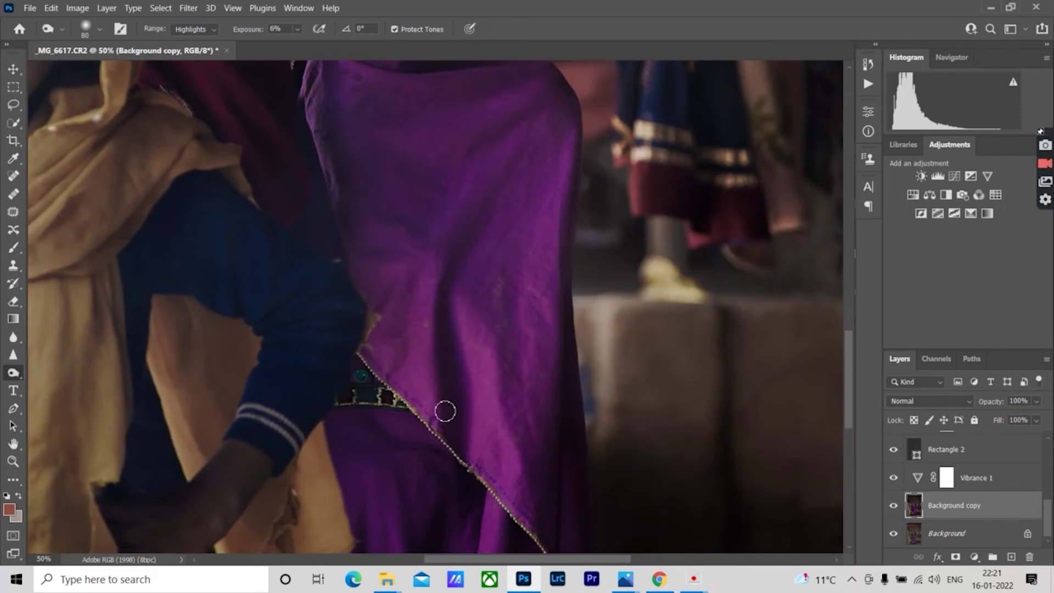
pyautogui.moveTo(522, 471); pyautogui.dragTo(494, 318)
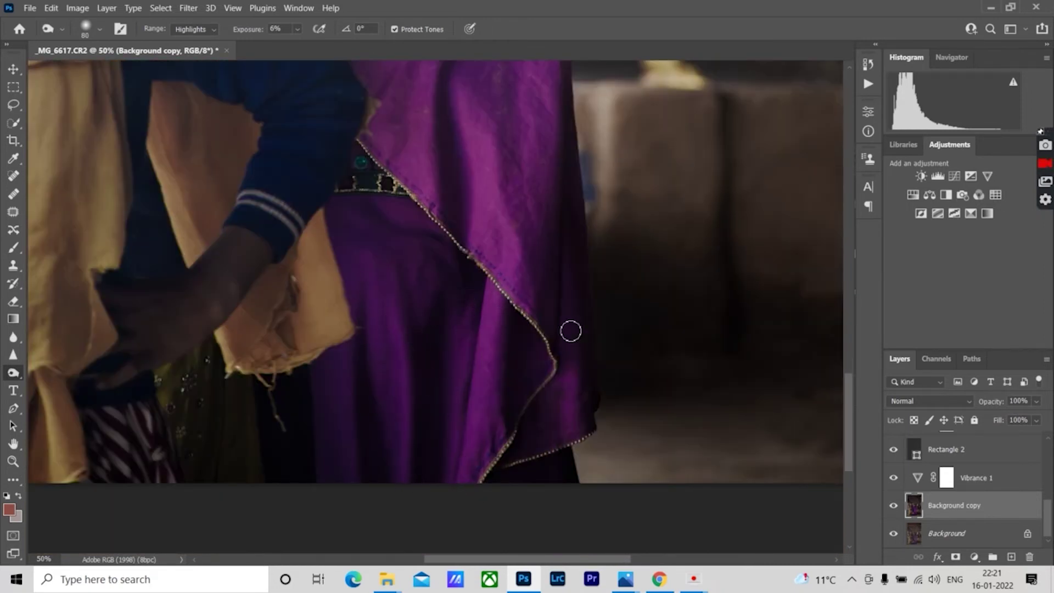
pyautogui.moveTo(504, 269); pyautogui.dragTo(523, 553)
pyautogui.hotkey('ctrl', '-')
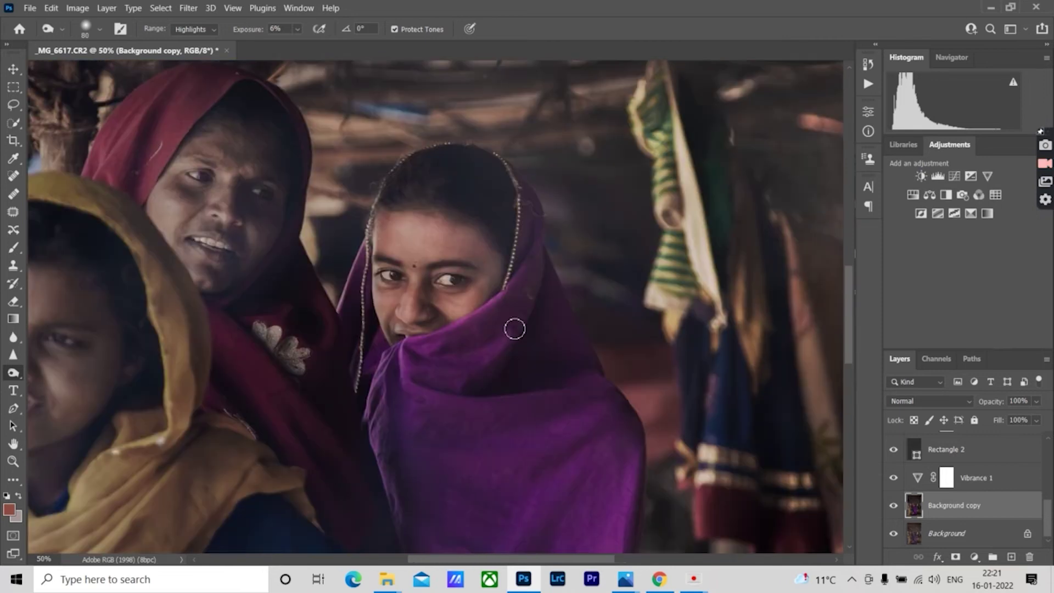
# - Burn the roof and back wall with Range set to Shadows and a larger brush
pyautogui.press('v')
pyautogui.hotkey('ctrl', '0')
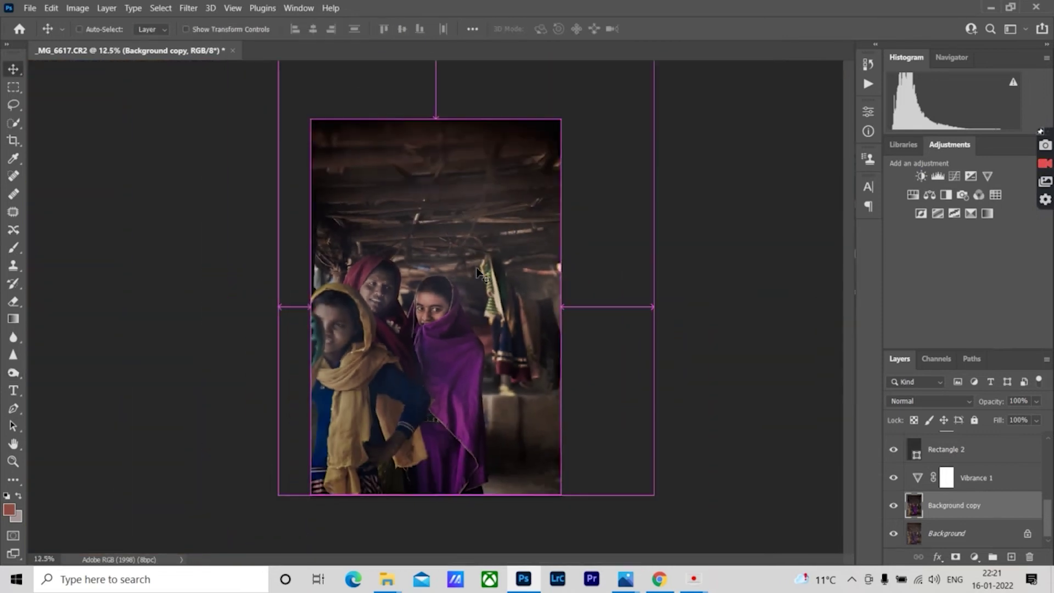
pyautogui.press('o')
pyautogui.click(194, 30)
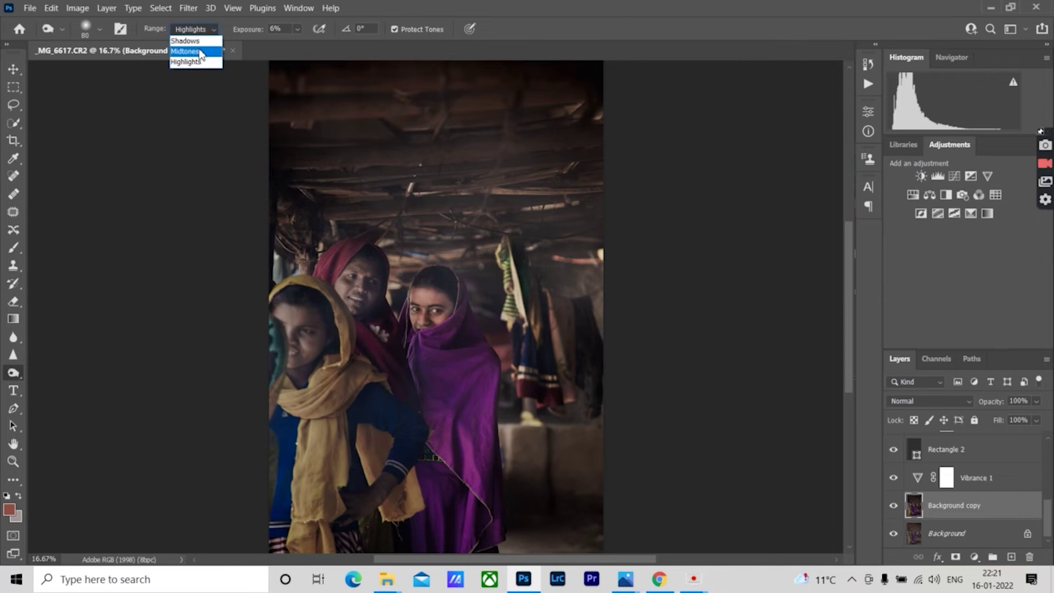
pyautogui.click(187, 40)
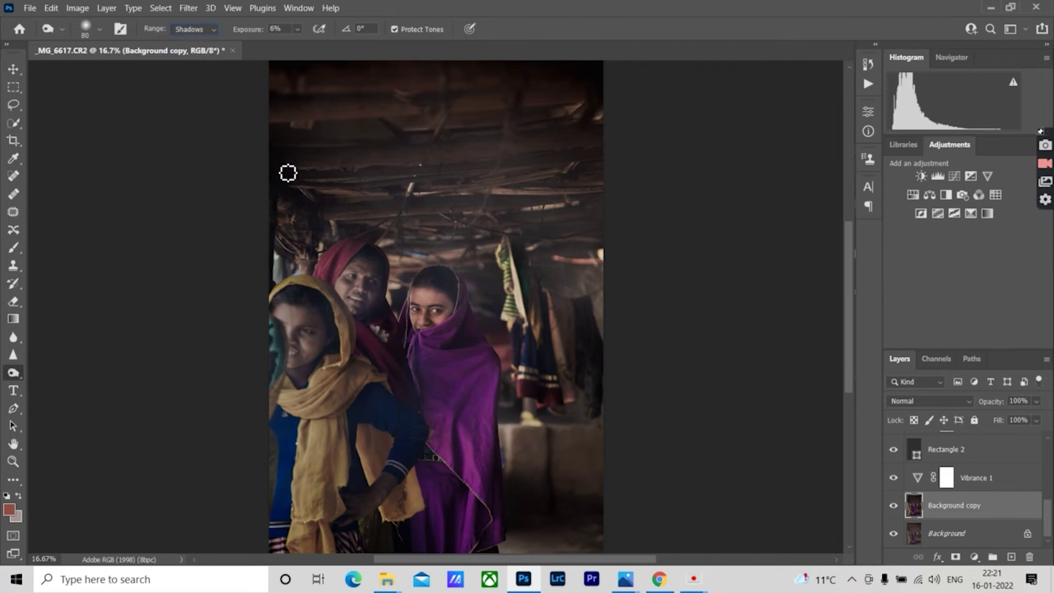
pyautogui.press(']')
pyautogui.press(']')
pyautogui.press(']')
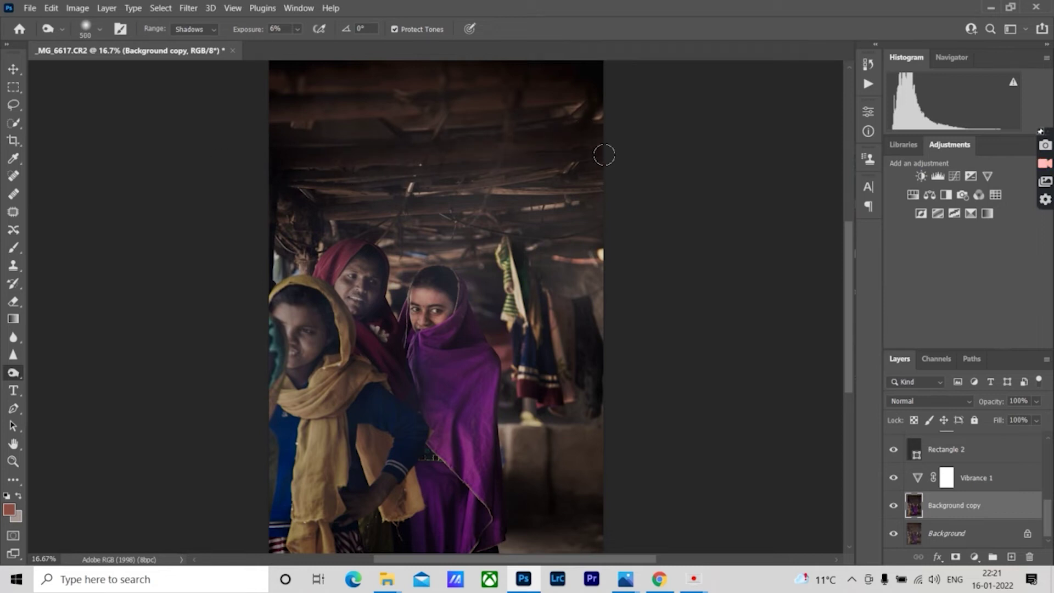
pyautogui.moveTo(516, 351); pyautogui.dragTo(587, 394)
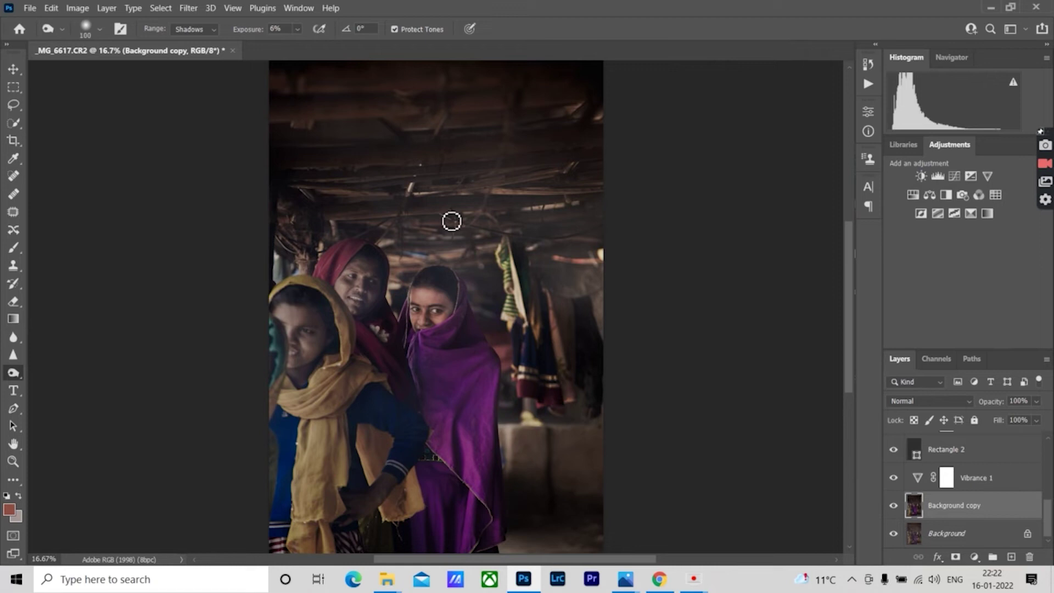
pyautogui.press('v')
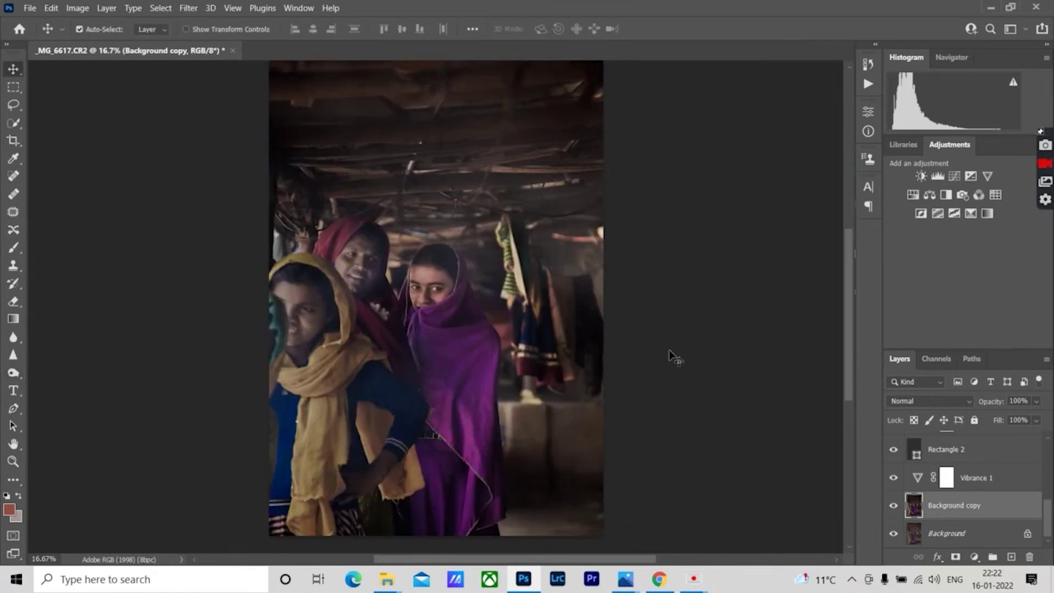
pyautogui.hotkey('ctrl', '-')
# - Deselect the layers and create a new empty Layer 3 for painting
pyautogui.click(975, 454)
pyautogui.click(670, 389)
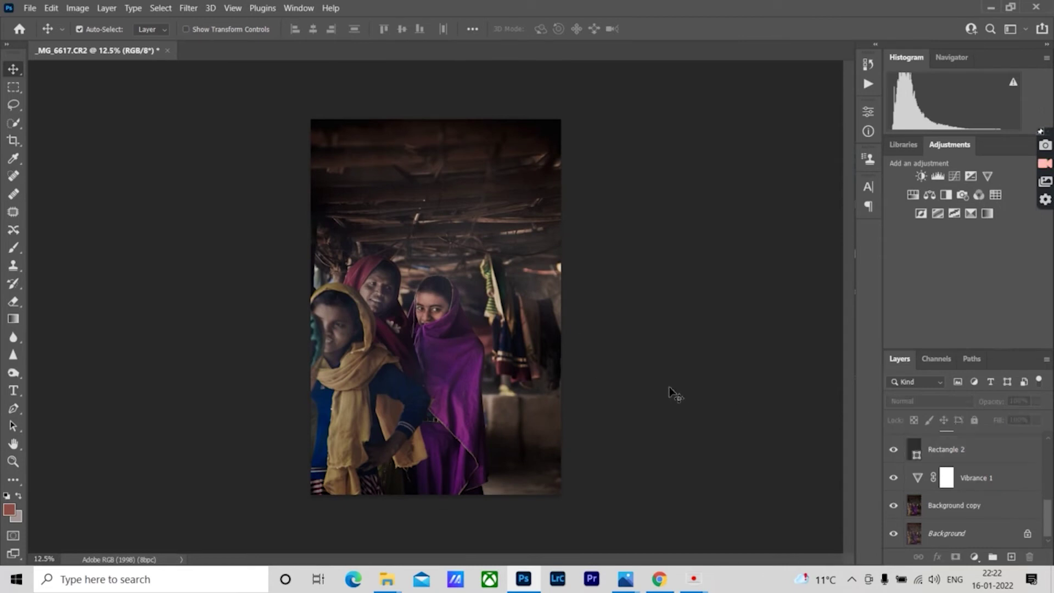
pyautogui.scroll(3, 916, 481)
pyautogui.press('u')
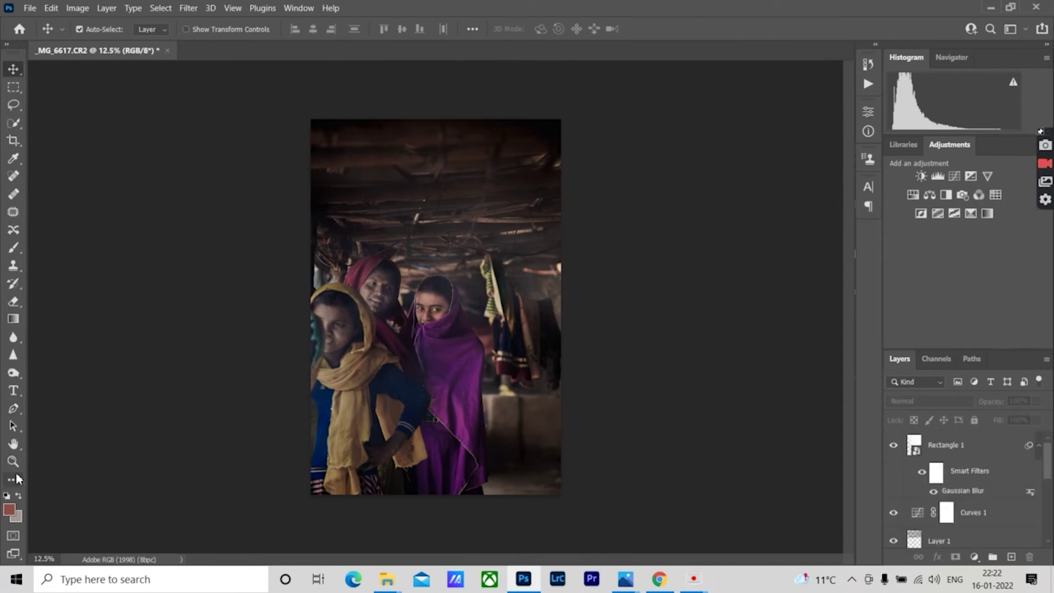
pyautogui.press('b')
pyautogui.hotkey('ctrl', 'shift', 'alt', 'n')
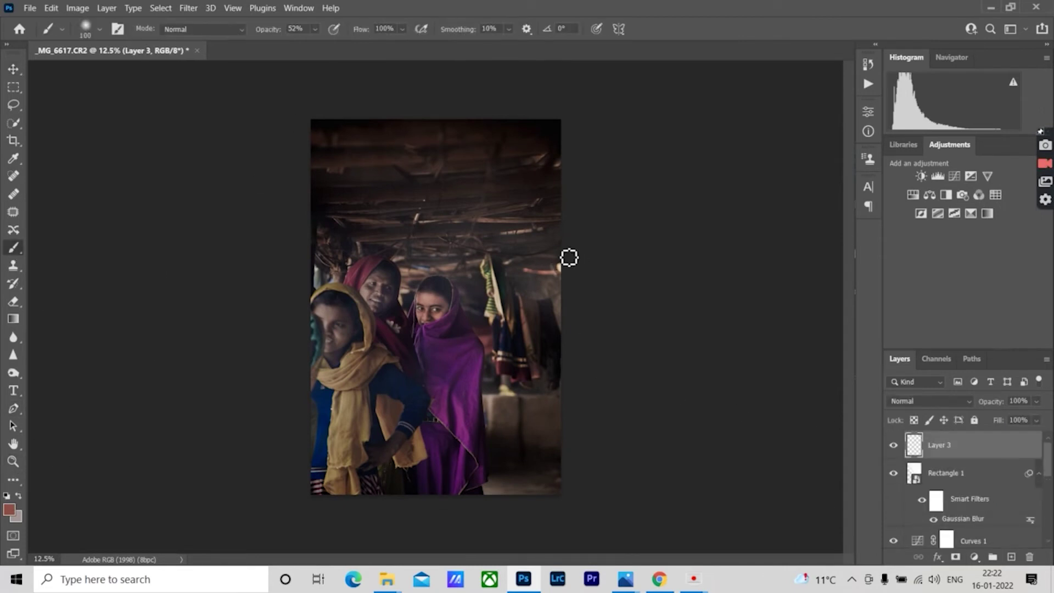
# - Paint a soft white stroke near the right edge and fade Layer 3 to 12% opacity
pyautogui.click(8, 510)
pyautogui.click(544, 116)
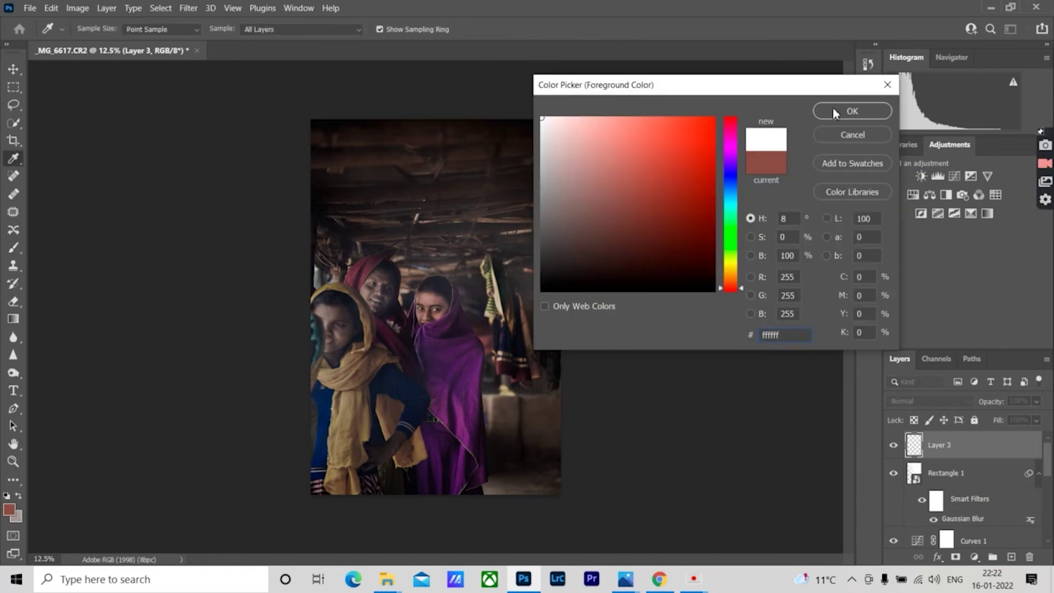
pyautogui.click(837, 113)
pyautogui.moveTo(544, 247); pyautogui.dragTo(529, 301)
pyautogui.click(1037, 402)
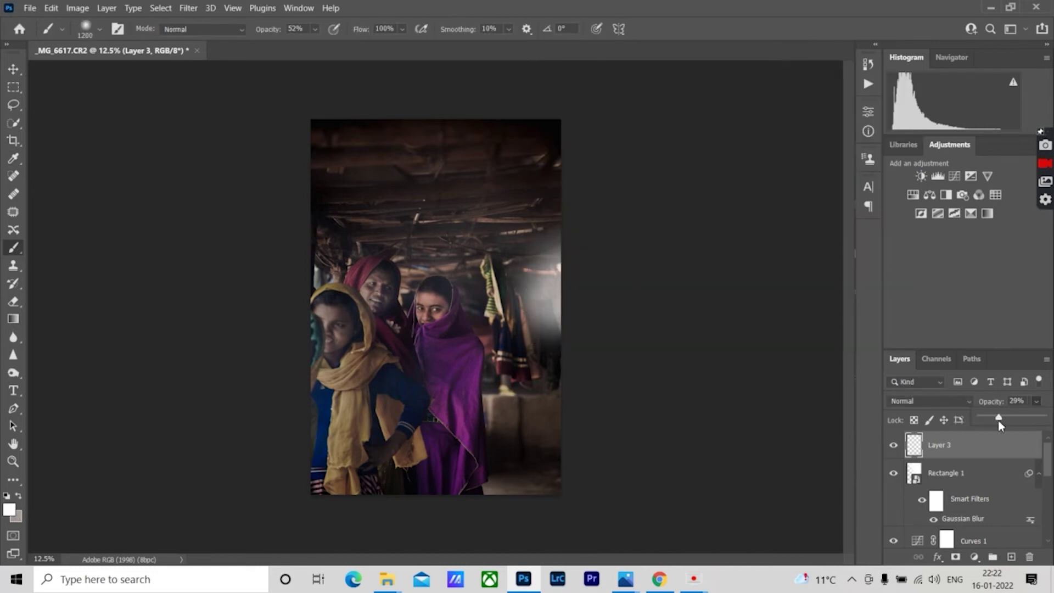
pyautogui.moveTo(1036, 418); pyautogui.dragTo(989, 421)
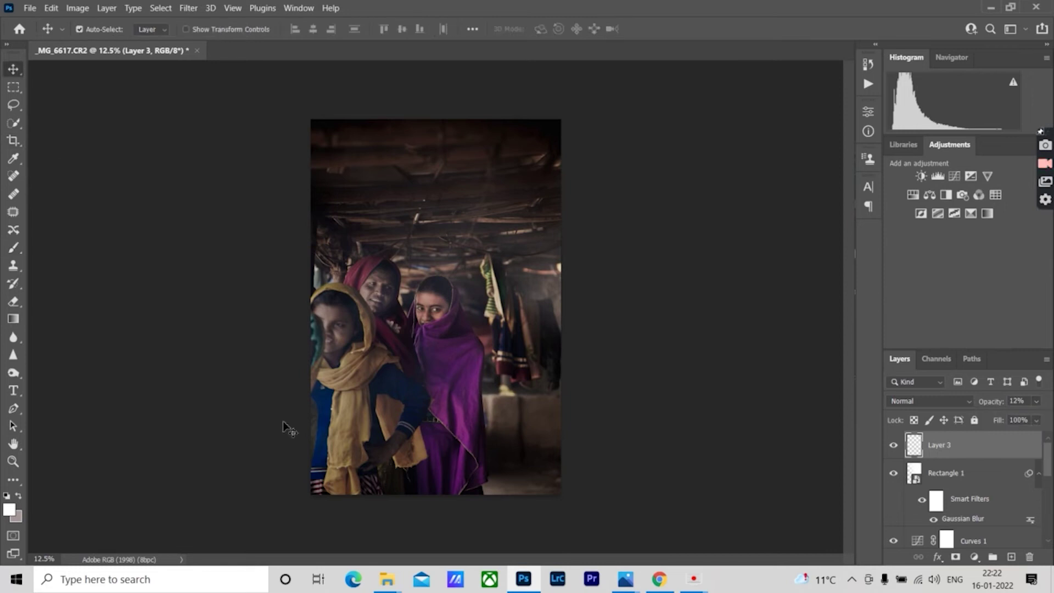
# - Draw a rectangle over the whole image with a dark grey fill
pyautogui.press('u')
pyautogui.moveTo(307, 115); pyautogui.dragTo(561, 495)
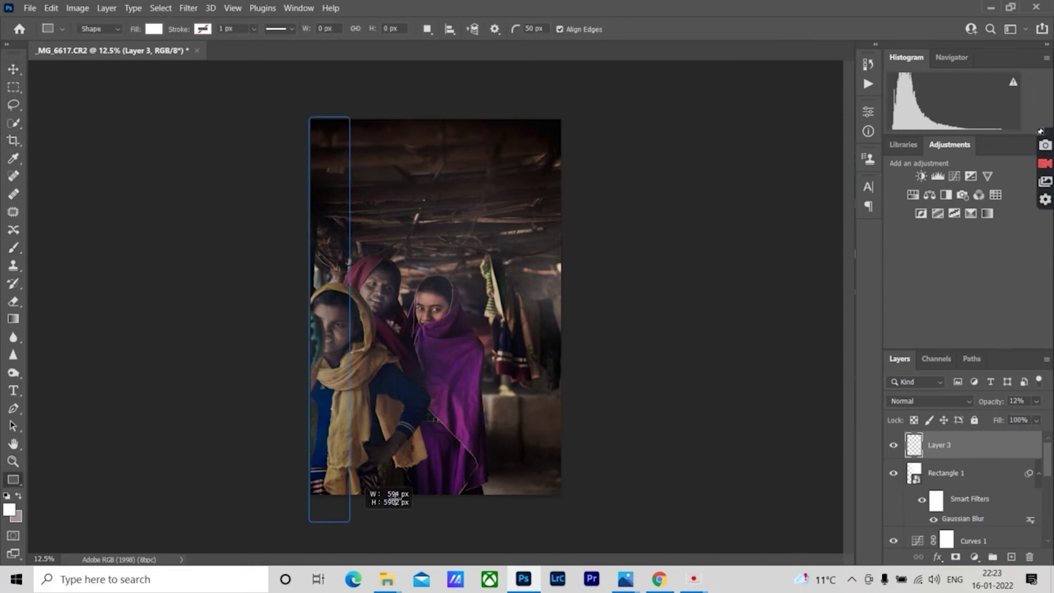
pyautogui.click(747, 249)
pyautogui.click(728, 323)
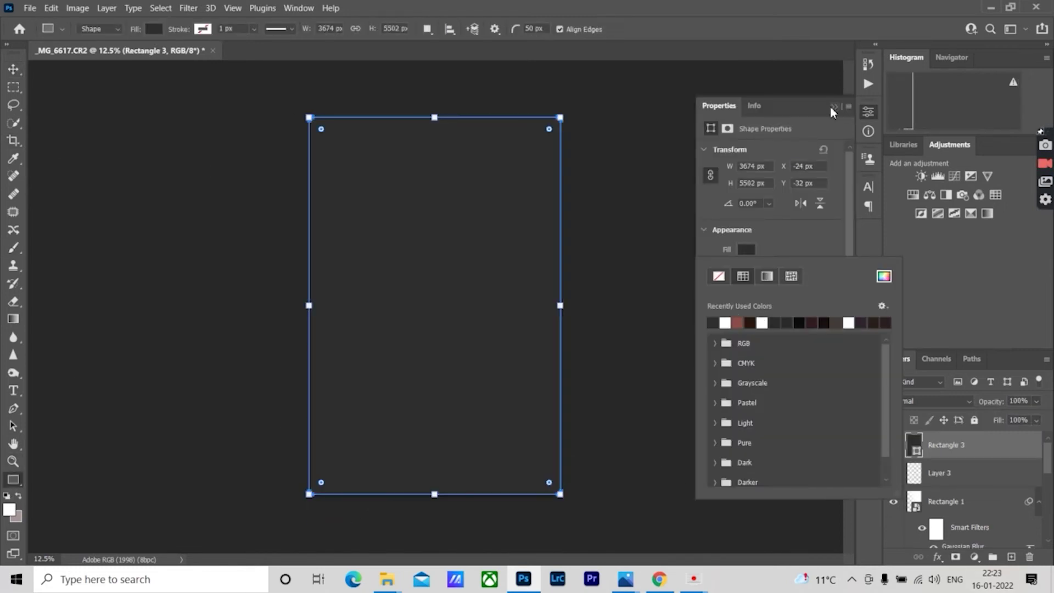
pyautogui.click(835, 106)
# - Set Rectangle 3 to 43% opacity with Hard Light blending
pyautogui.click(1038, 401)
pyautogui.moveTo(1036, 417); pyautogui.dragTo(1008, 420)
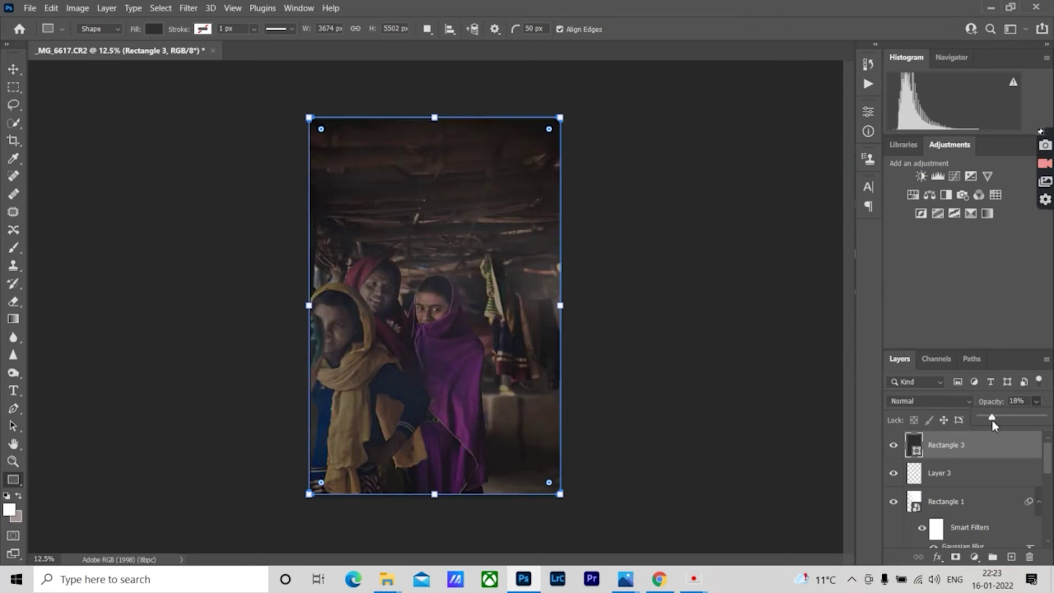
pyautogui.click(929, 401)
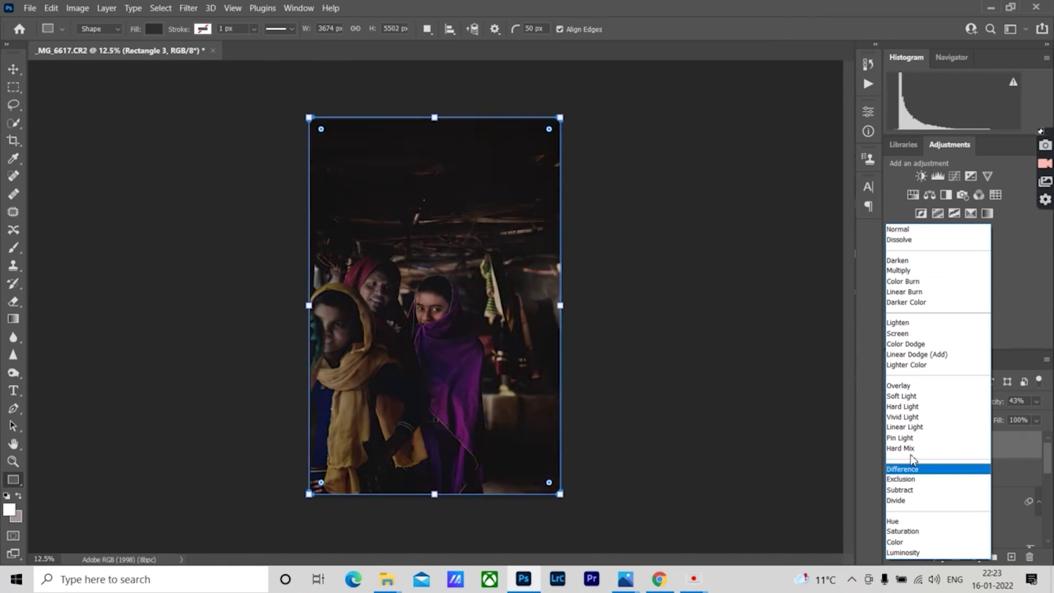
pyautogui.click(902, 406)
pyautogui.click(14, 70)
# - Add a Brightness/Contrast 2 layer with Brightness raised to 38
pyautogui.click(977, 557)
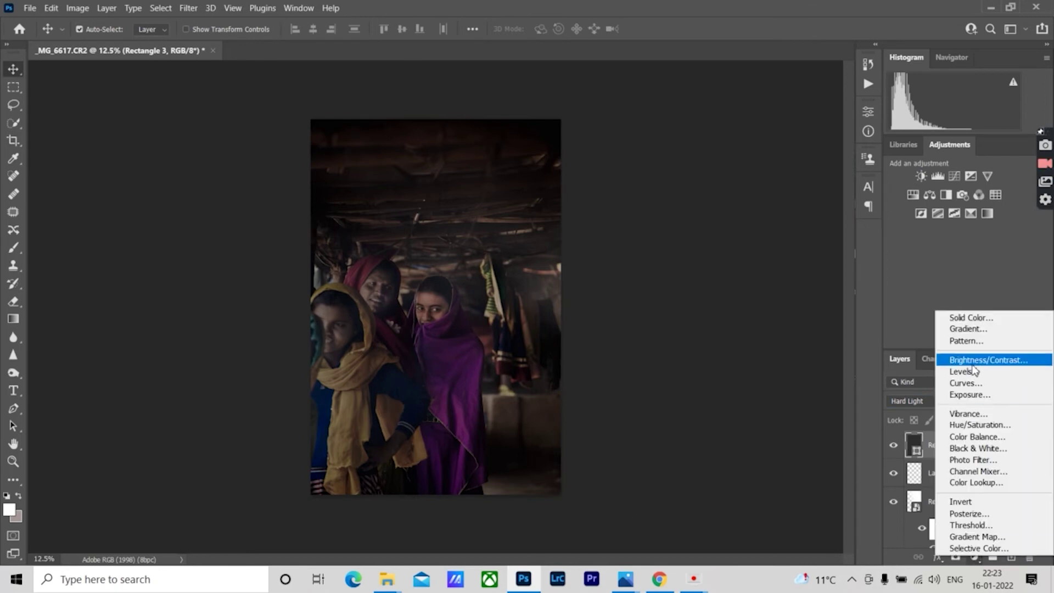
pyautogui.click(974, 361)
pyautogui.moveTo(771, 187); pyautogui.dragTo(785, 193)
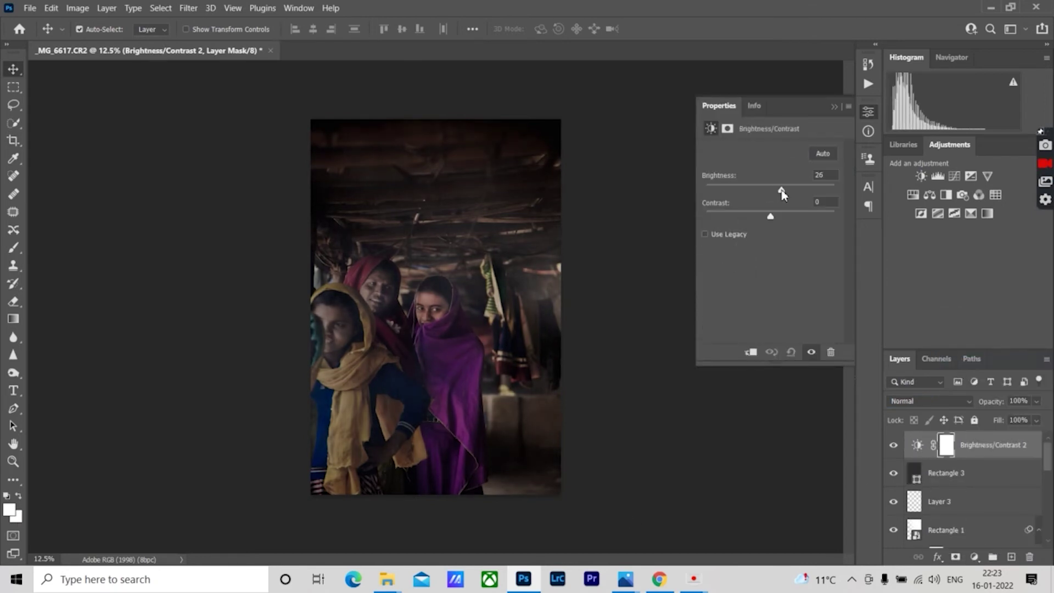
pyautogui.click(834, 107)
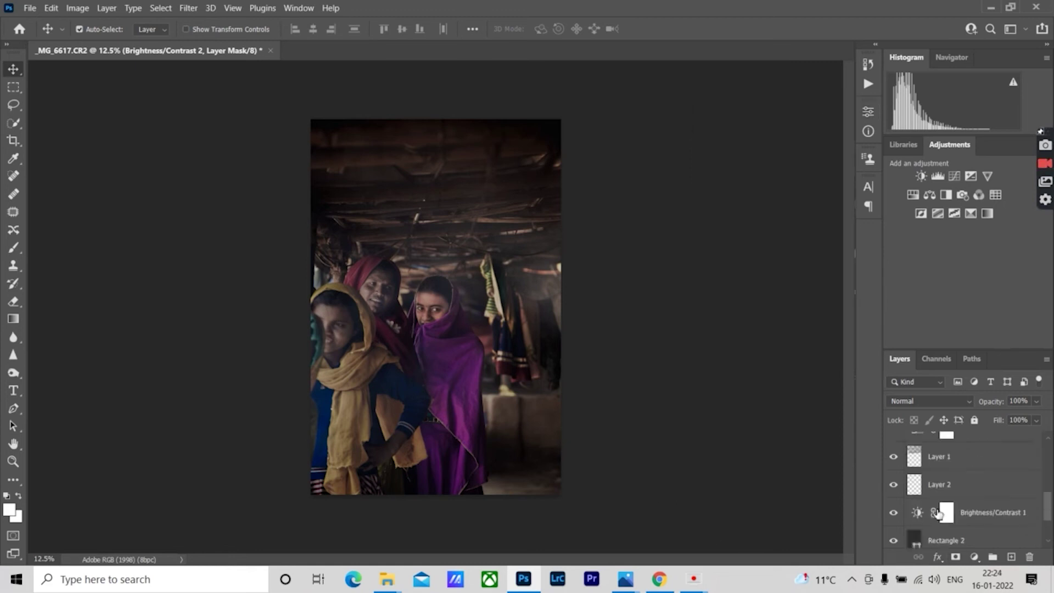
pyautogui.click(975, 521)
pyautogui.click(975, 557)
# - Add Color Balance 1 with midtones -2, +2, +2 and shadows +5, +5, +4
pyautogui.click(969, 436)
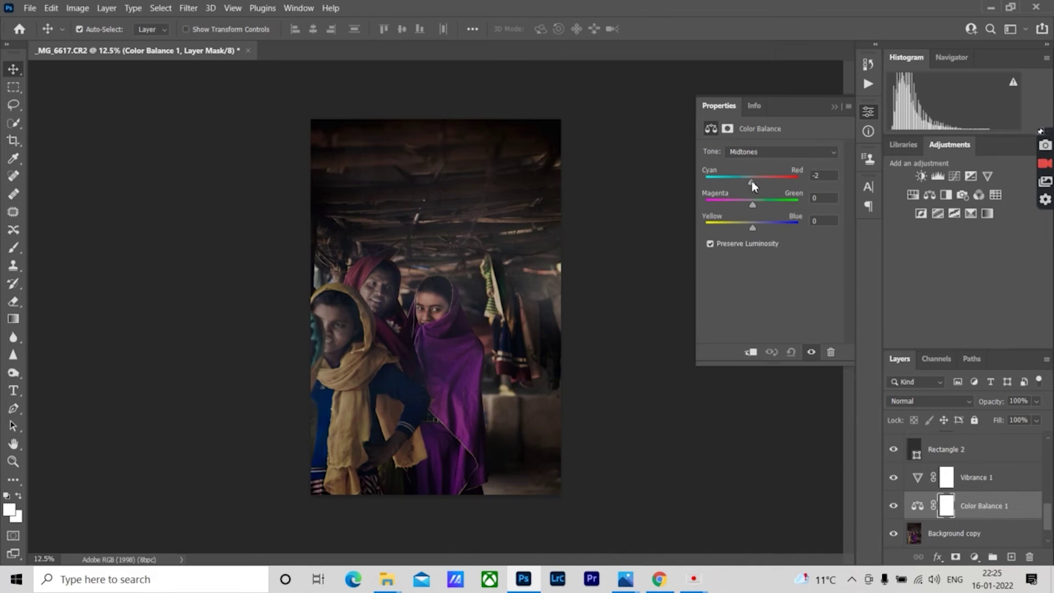
pyautogui.moveTo(753, 226); pyautogui.dragTo(754, 205)
pyautogui.click(775, 152)
pyautogui.moveTo(754, 182); pyautogui.dragTo(759, 228)
pyautogui.click(834, 107)
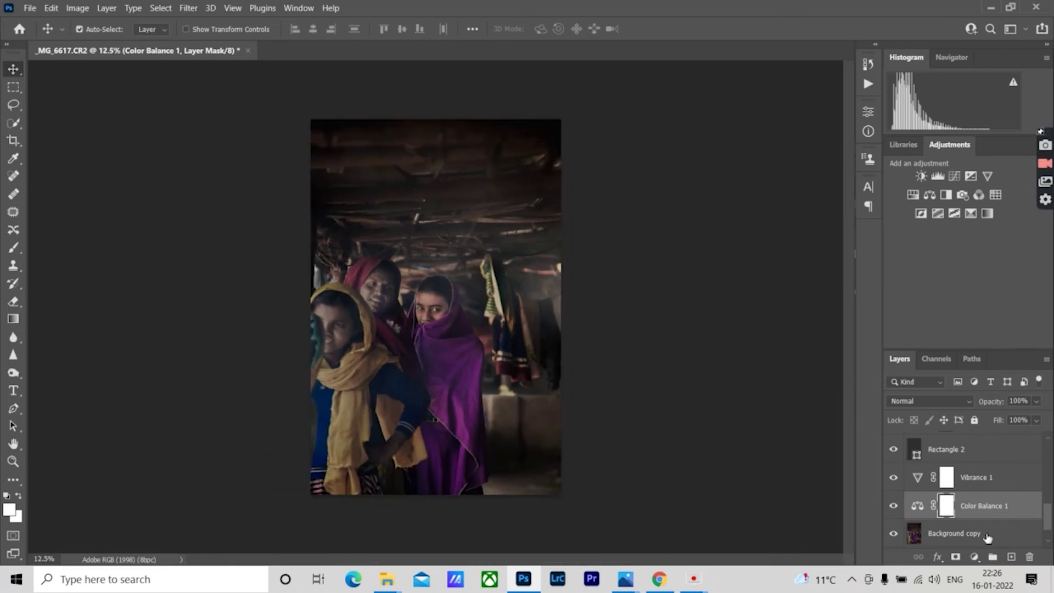
pyautogui.scroll(-1, 989, 537)
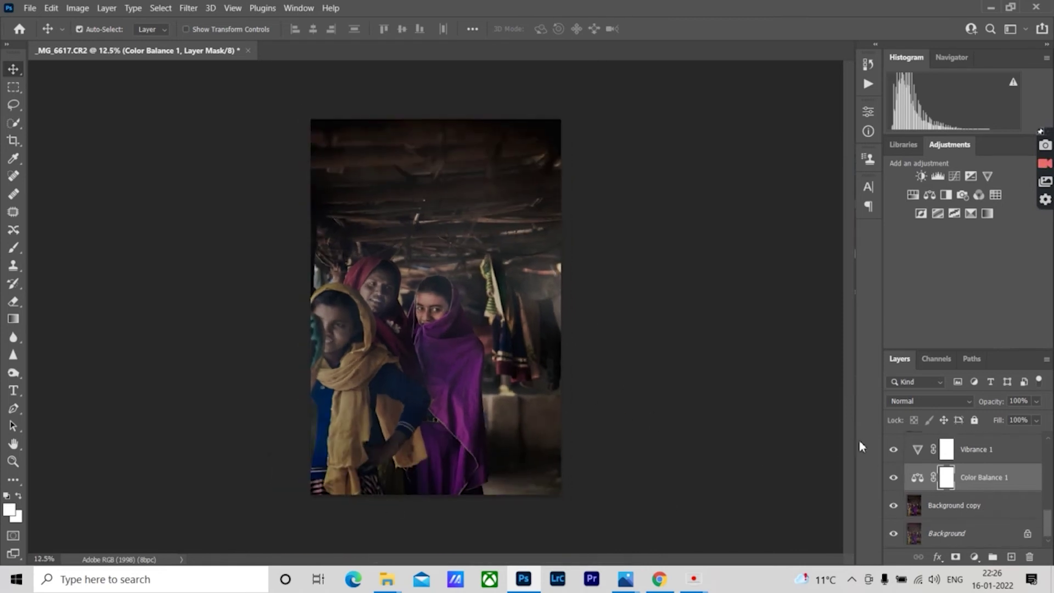
pyautogui.scroll(3, 900, 467)
pyautogui.scroll(3, 905, 434)
pyautogui.scroll(-3, 892, 497)
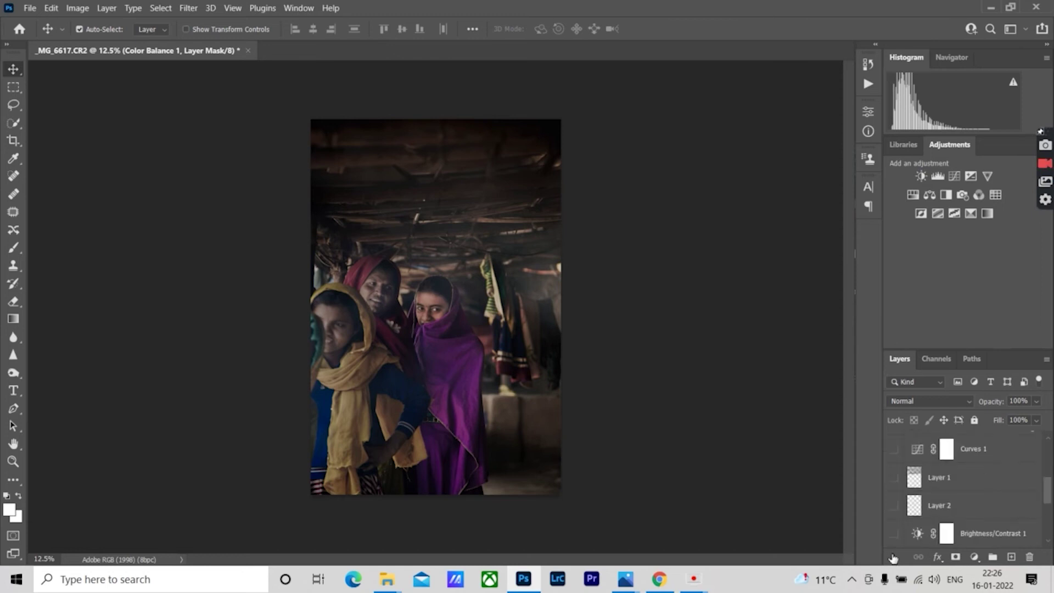
pyautogui.scroll(-2, 893, 497)
pyautogui.click(894, 505)
pyautogui.click(895, 533)
pyautogui.keyDown('alt'); pyautogui.click(894, 533); pyautogui.keyUp('alt')
pyautogui.scroll(5, 934, 494)
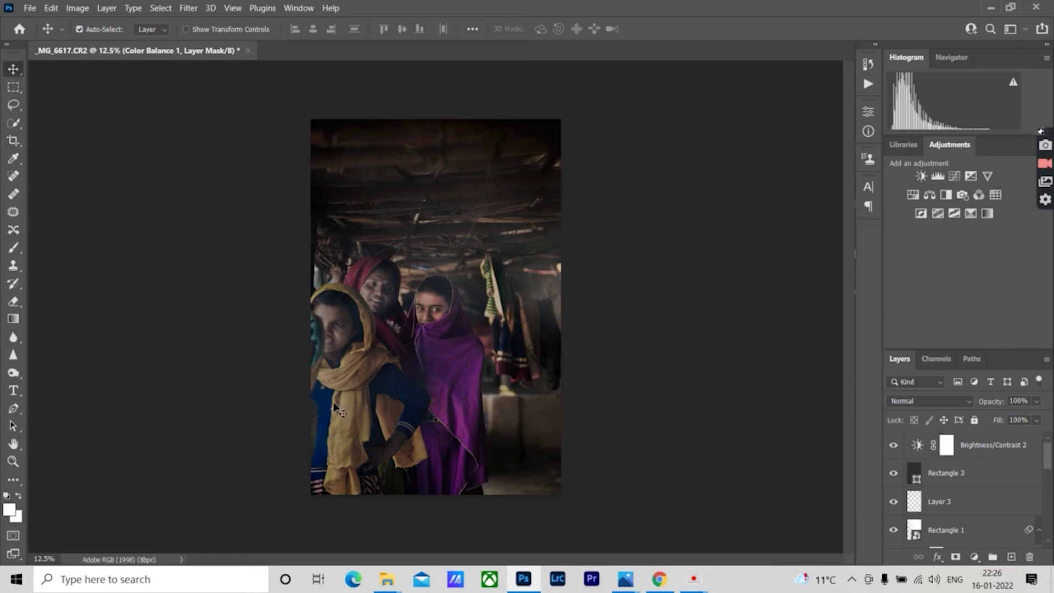
pyautogui.scroll(-5, 940, 510)
# - Apply Camera Raw to Background copy with Reds saturation -50 and Oranges -25
pyautogui.click(940, 513)
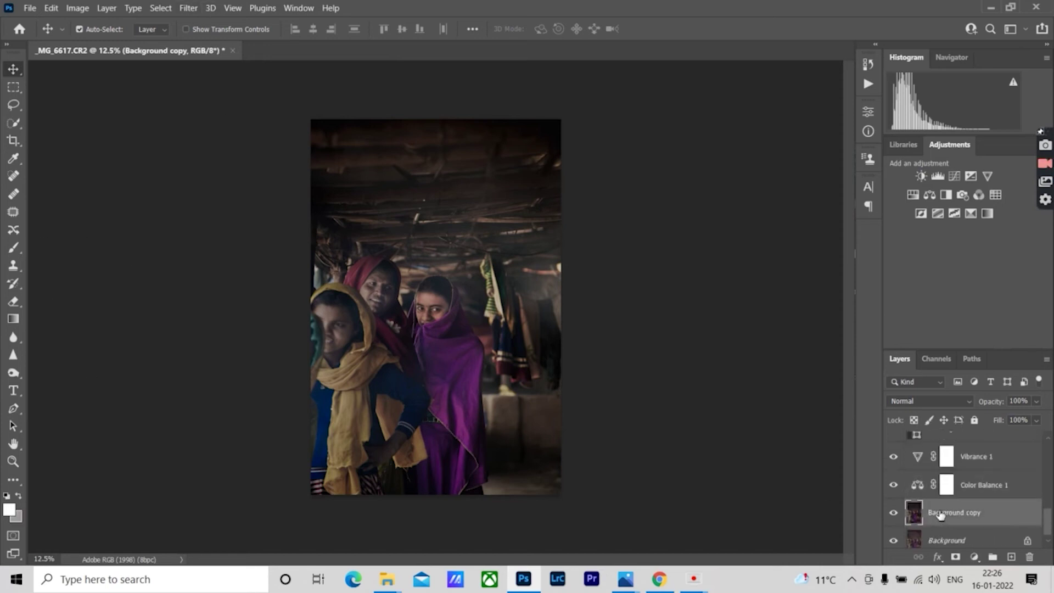
pyautogui.click(188, 7)
pyautogui.click(219, 101)
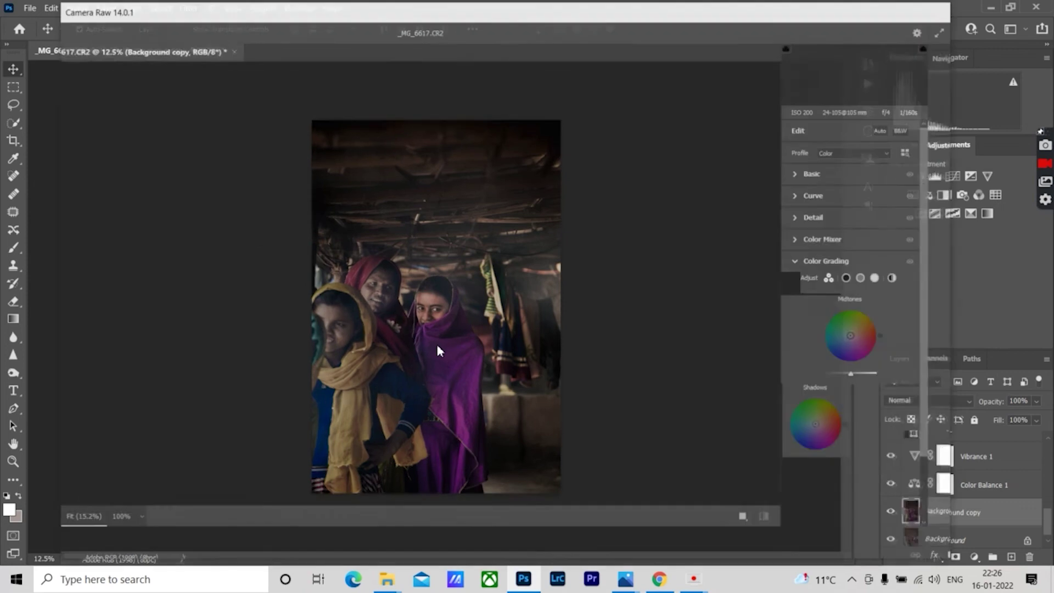
pyautogui.click(398, 293)
pyautogui.click(443, 172)
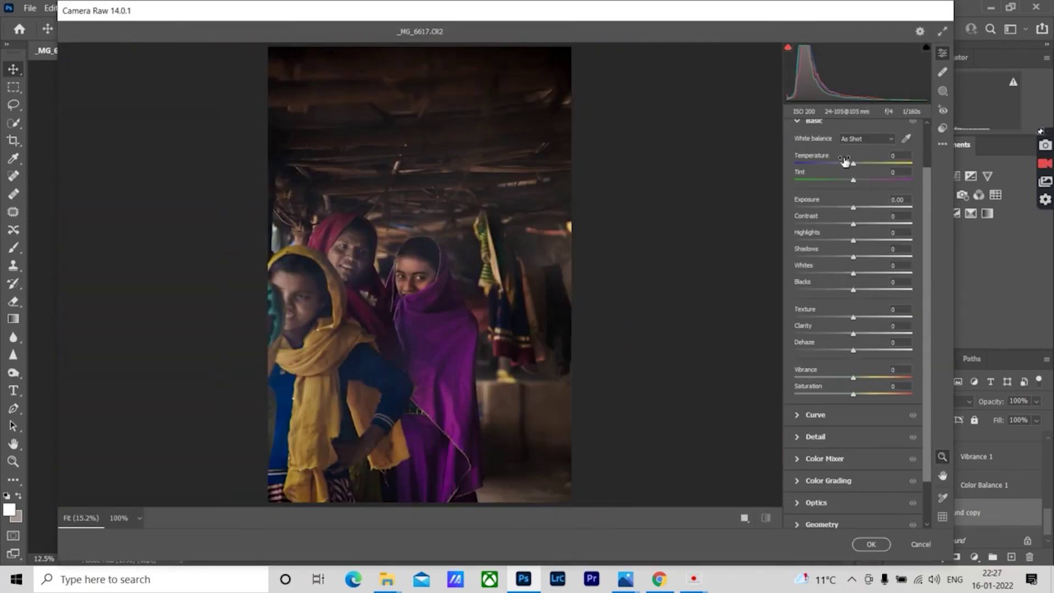
pyautogui.click(798, 455)
pyautogui.moveTo(854, 301); pyautogui.dragTo(835, 302)
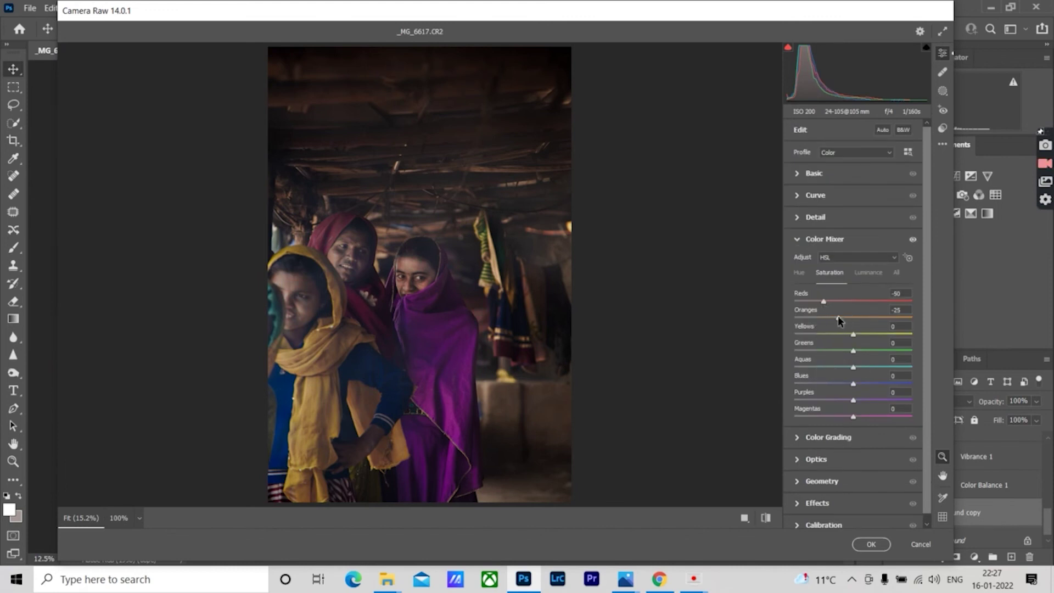
pyautogui.click(871, 544)
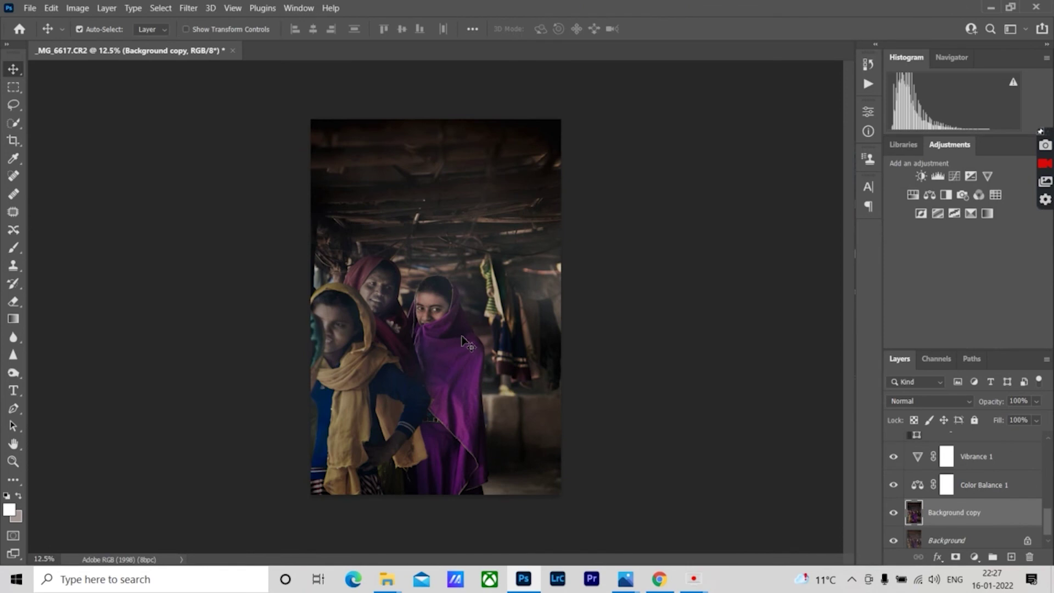
# - Inspect the result and duplicate the layer as Background copy 2
pyautogui.hotkey('ctrl', '+')
pyautogui.scroll(-1, 429, 338)
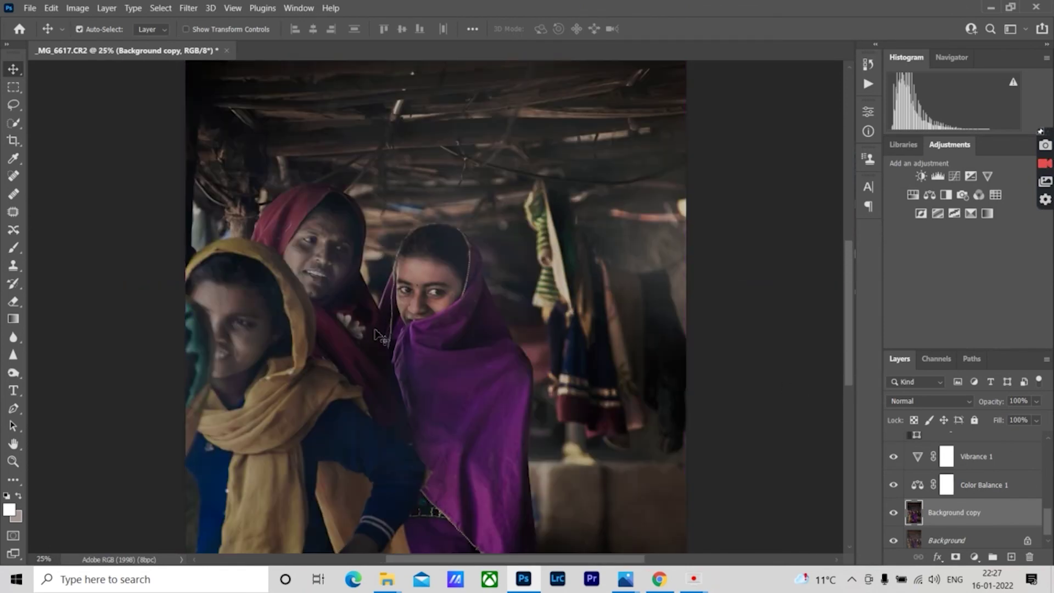
pyautogui.scroll(1, 658, 390)
pyautogui.scroll(-1, 658, 390)
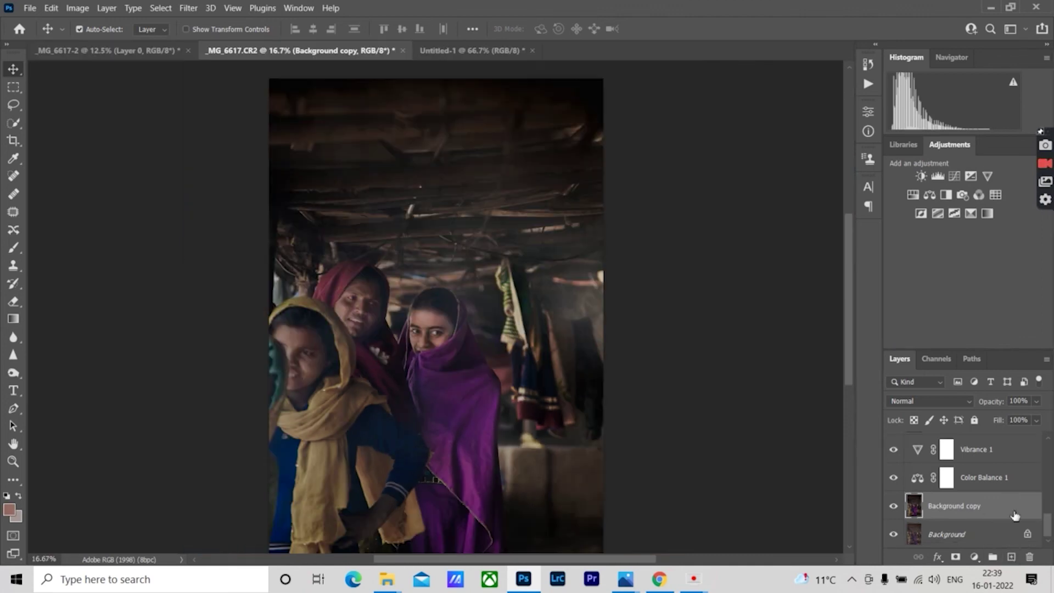
pyautogui.hotkey('ctrl', 'j')
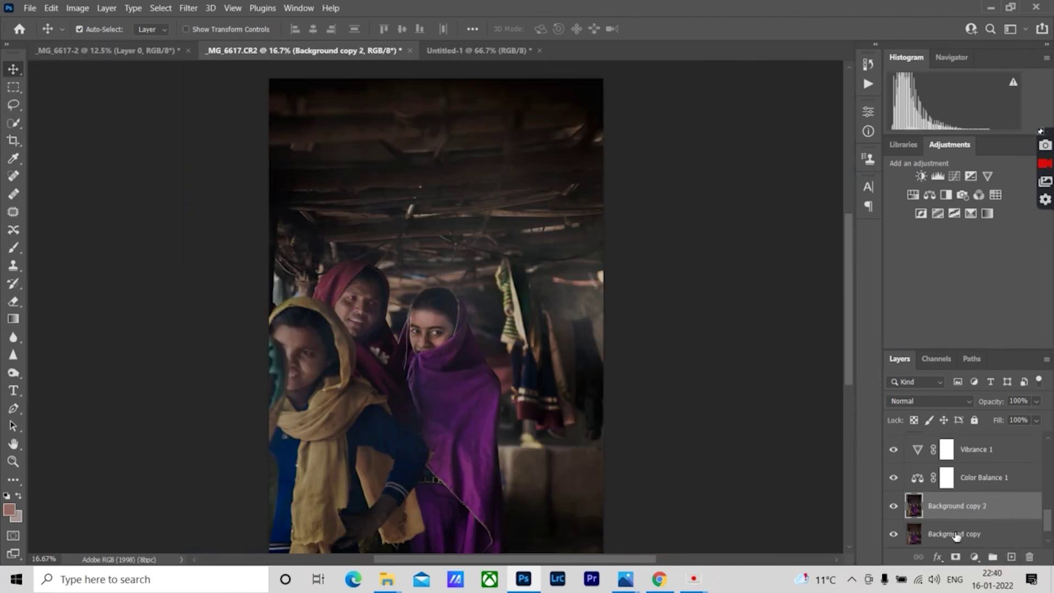
# - Add Camera Raw Clarity +57 and Texture +7 to Background copy 2, then give it a white mask
pyautogui.click(189, 8)
pyautogui.click(220, 101)
pyautogui.moveTo(854, 386)
pyautogui.mouseDown()
pyautogui.moveTo(904, 388)
pyautogui.moveTo(890, 393)
pyautogui.mouseUp()
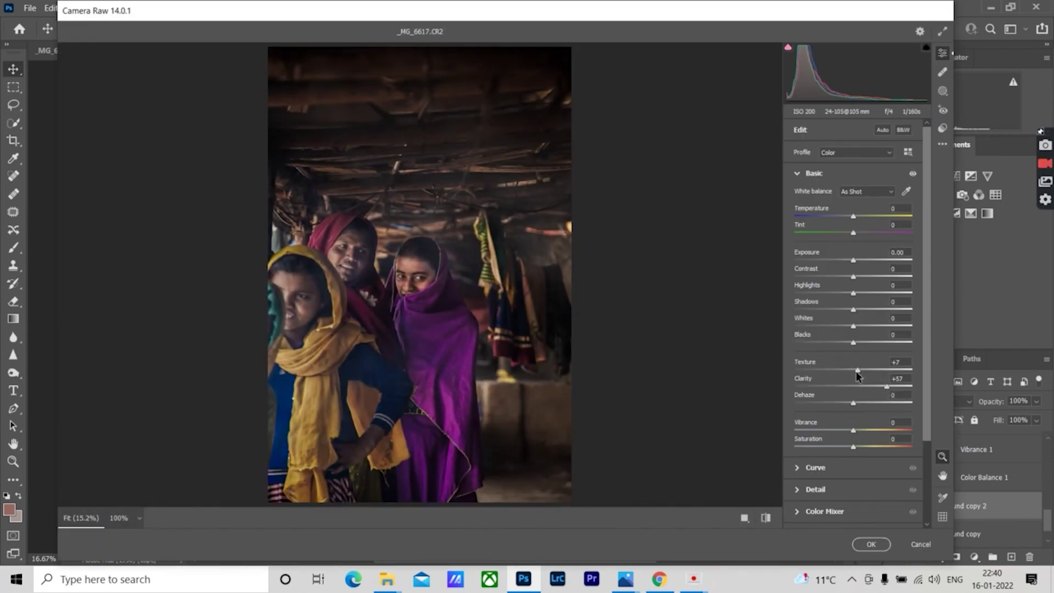
pyautogui.click(866, 544)
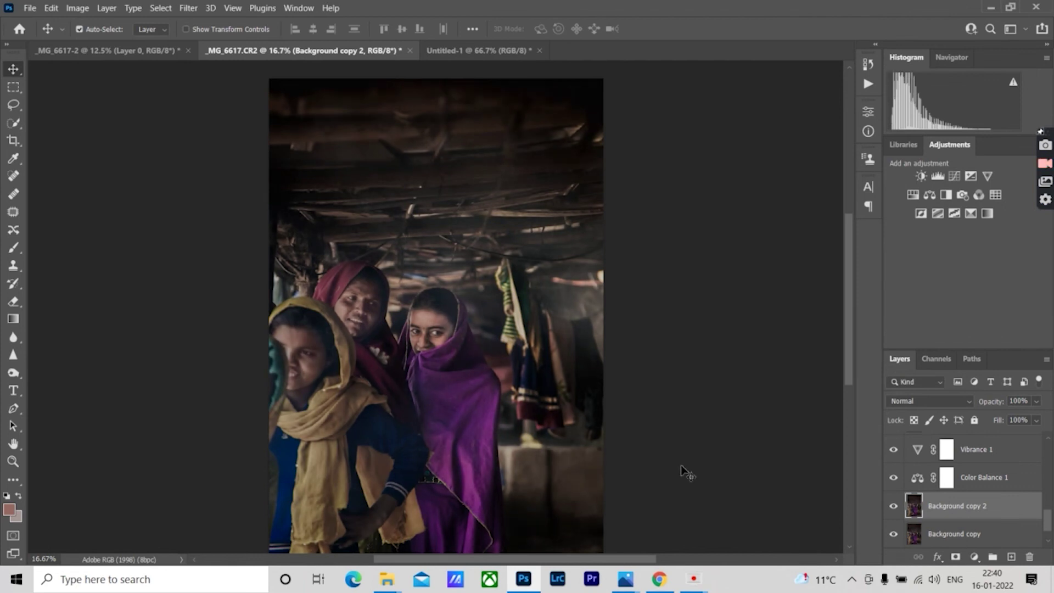
pyautogui.click(13, 247)
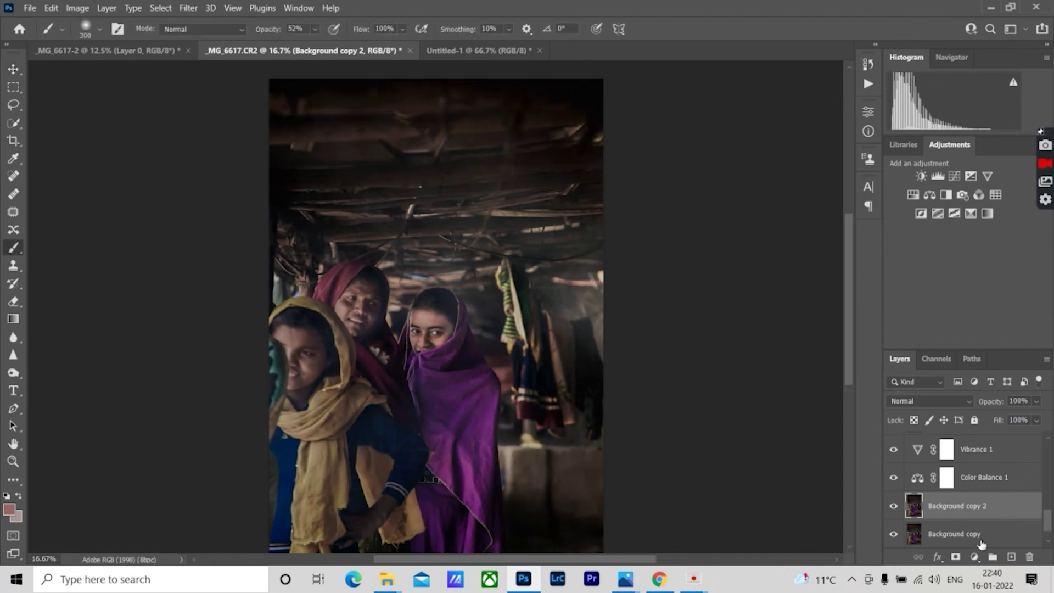
pyautogui.click(956, 557)
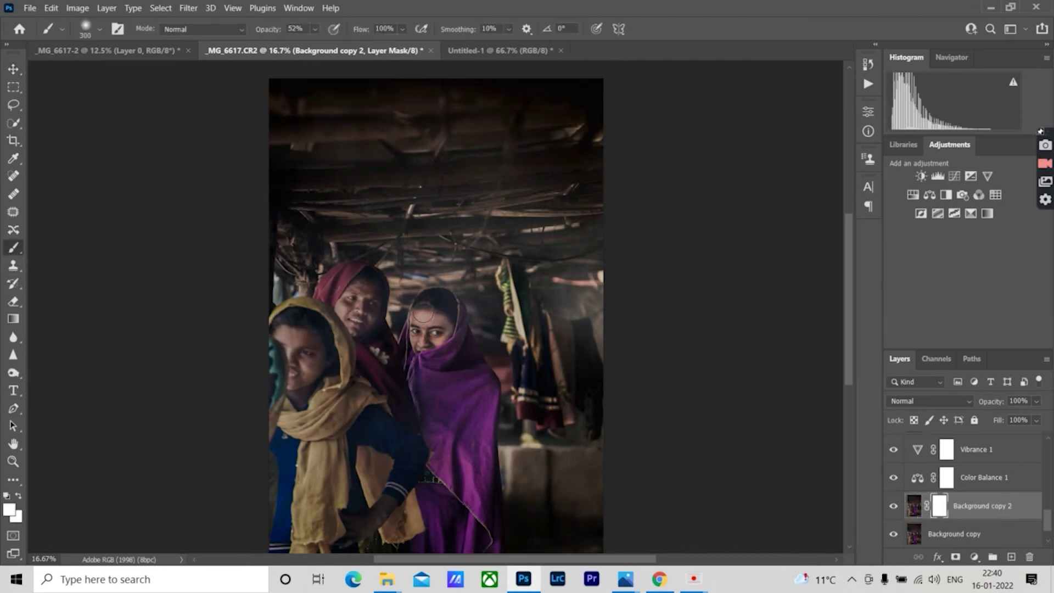
# - Paint black at 100% opacity on the mask over the purple dress and left girl's head
pyautogui.press('x')
pyautogui.click(15, 517)
pyautogui.press('Escape')
pyautogui.moveTo(437, 497); pyautogui.dragTo(287, 332)
pyautogui.moveTo(325, 46); pyautogui.dragTo(357, 43)
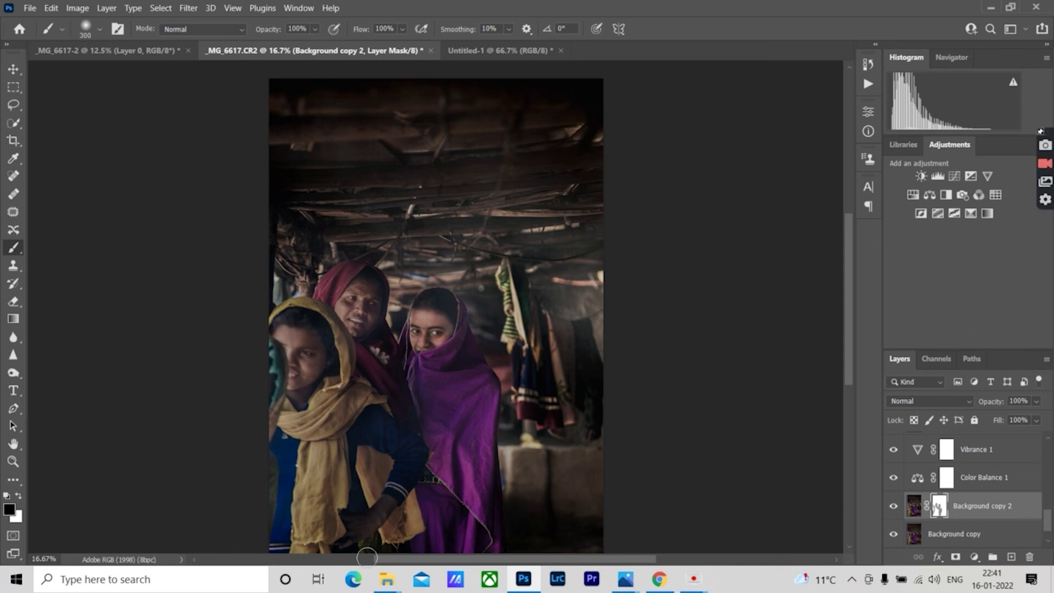
pyautogui.moveTo(476, 483); pyautogui.dragTo(463, 436)
# - Move through the _MG_6617-2 and _MG_6617.CR2 documents to the Untitled-1 Before/After comparison
pyautogui.click(13, 69)
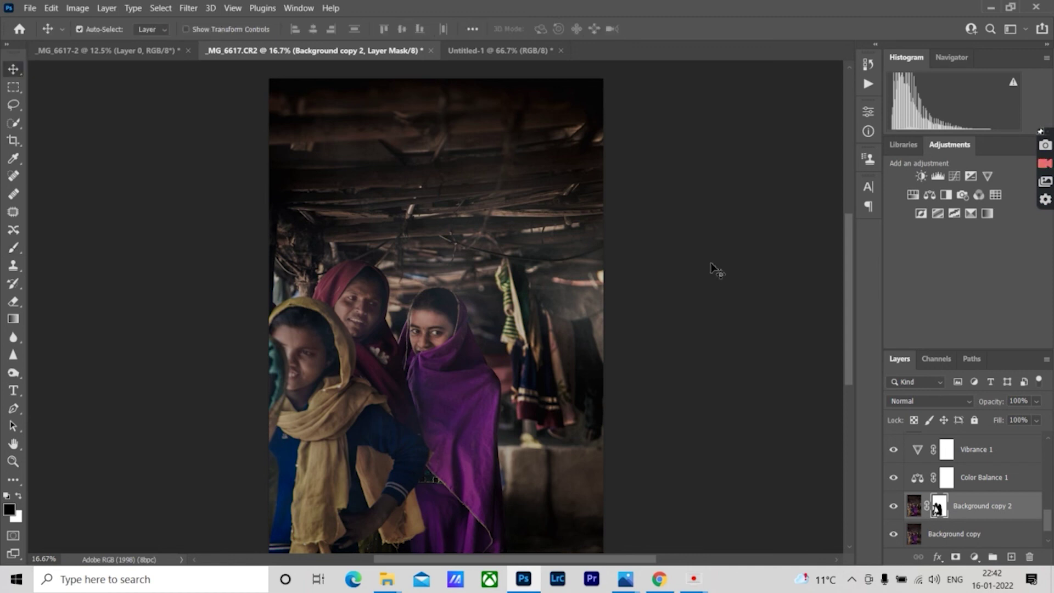
pyautogui.click(277, 50)
pyautogui.click(503, 50)
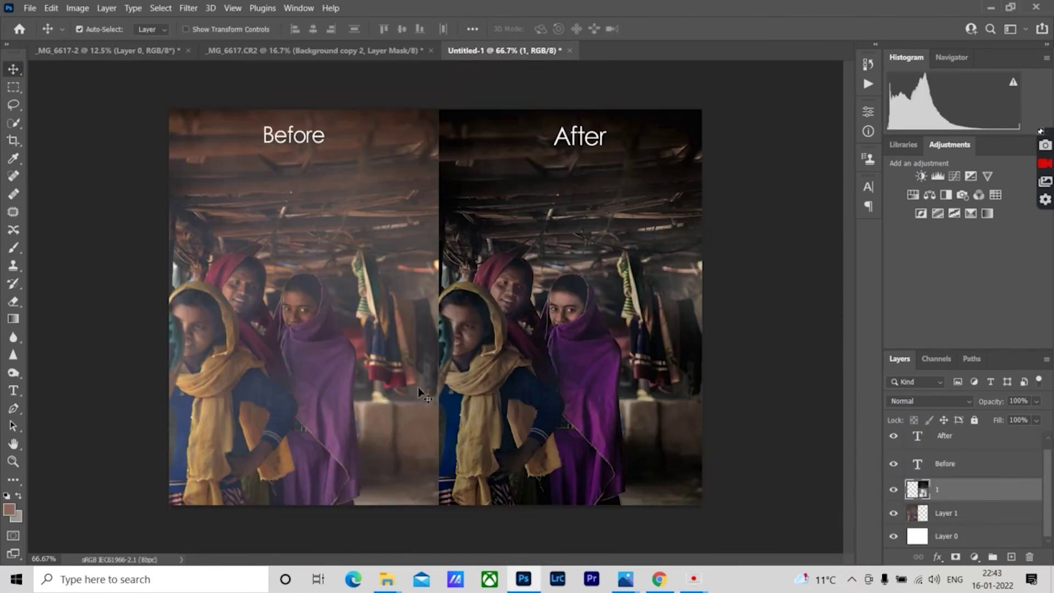